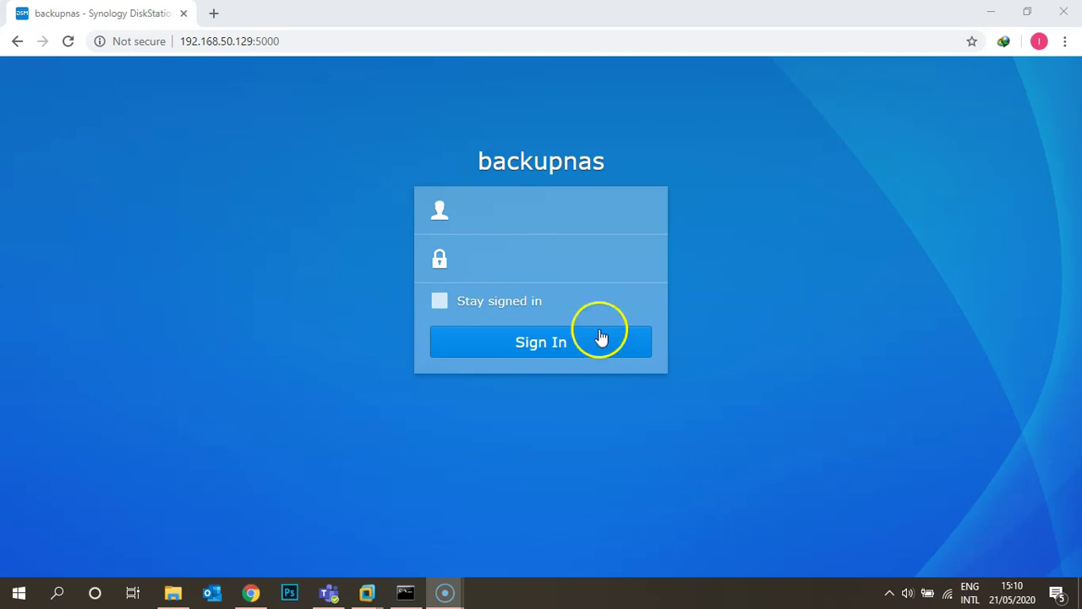
Step: Sign in to DSM on backupnas as Administrator with the account password
{"action": "left_click", "coordinate": [533, 228]}
{"action": "type", "text": "Administrator"}
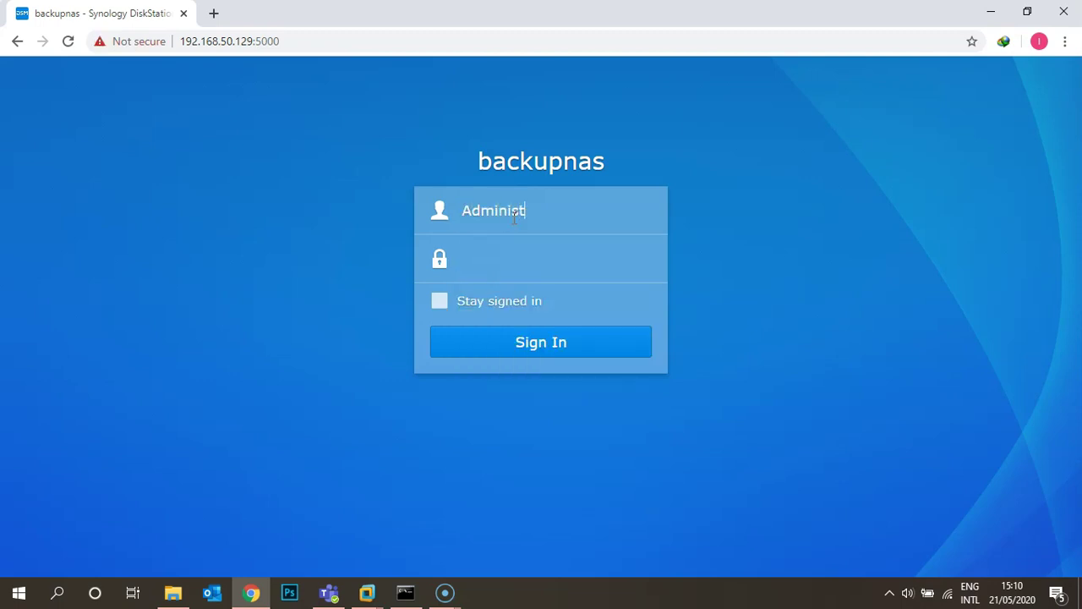
{"action": "key", "text": "Tab"}
{"action": "type", "text": "p•••••••••••"}
{"action": "key", "text": "Return"}
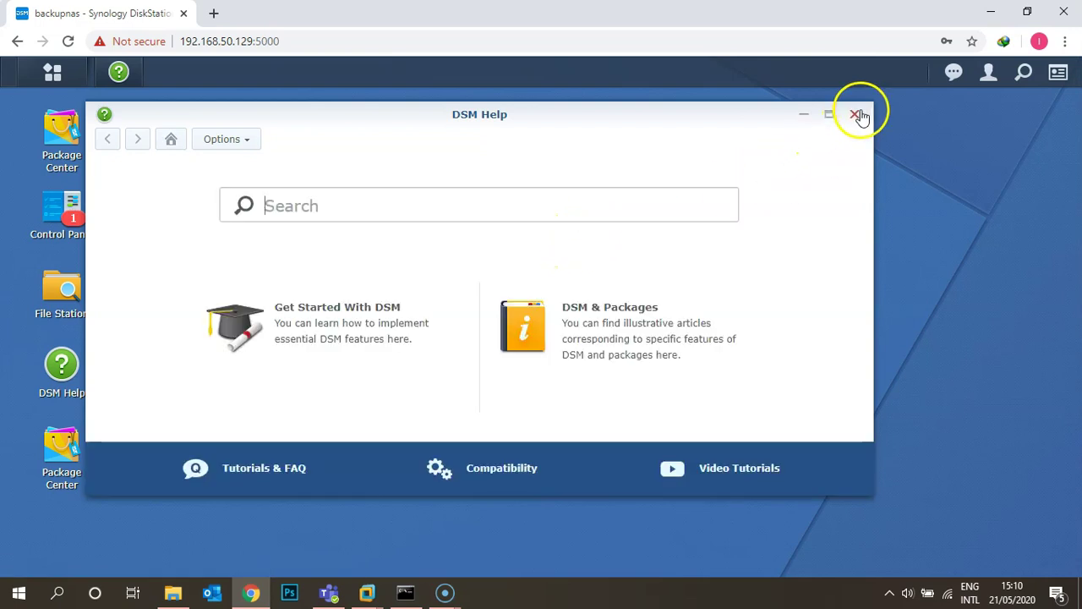
Step: Close DSM Help and launch Control Panel from the Main Menu, maximized
{"action": "left_click", "coordinate": [857, 114]}
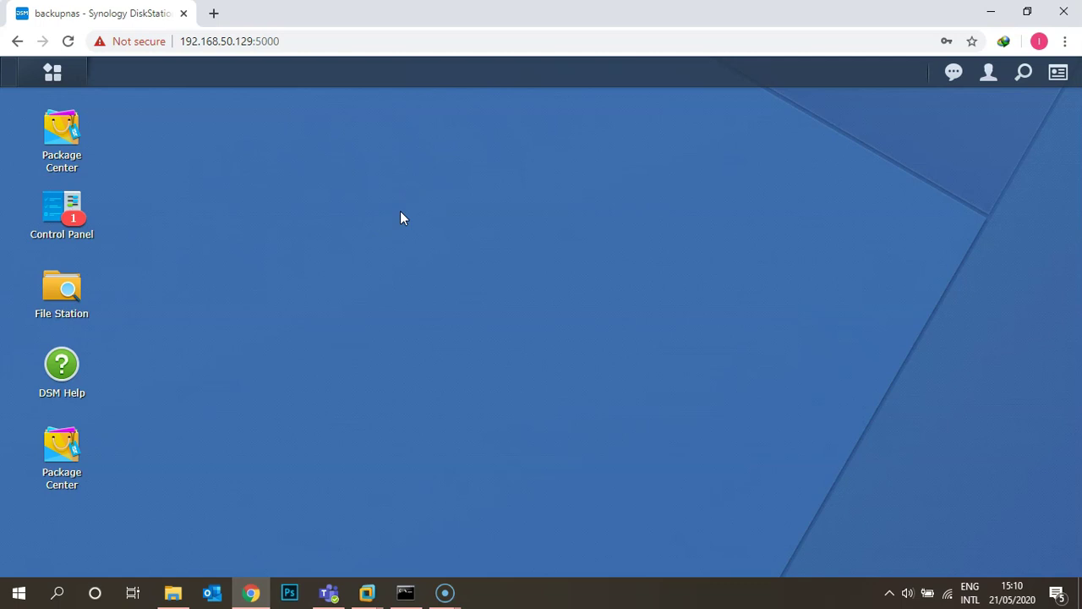
{"action": "left_click", "coordinate": [53, 73]}
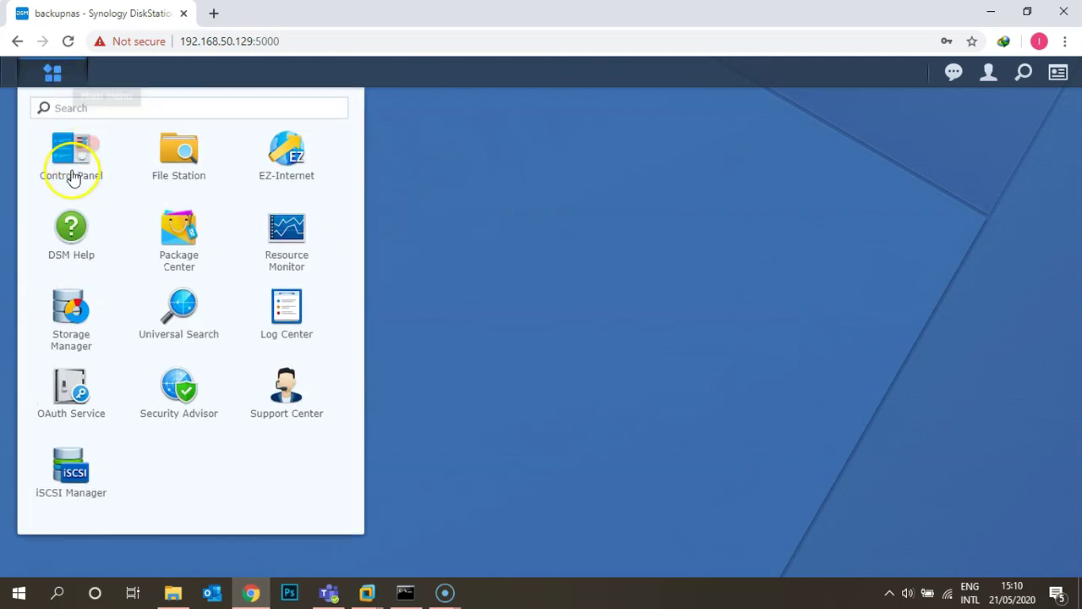
{"action": "left_click", "coordinate": [75, 161]}
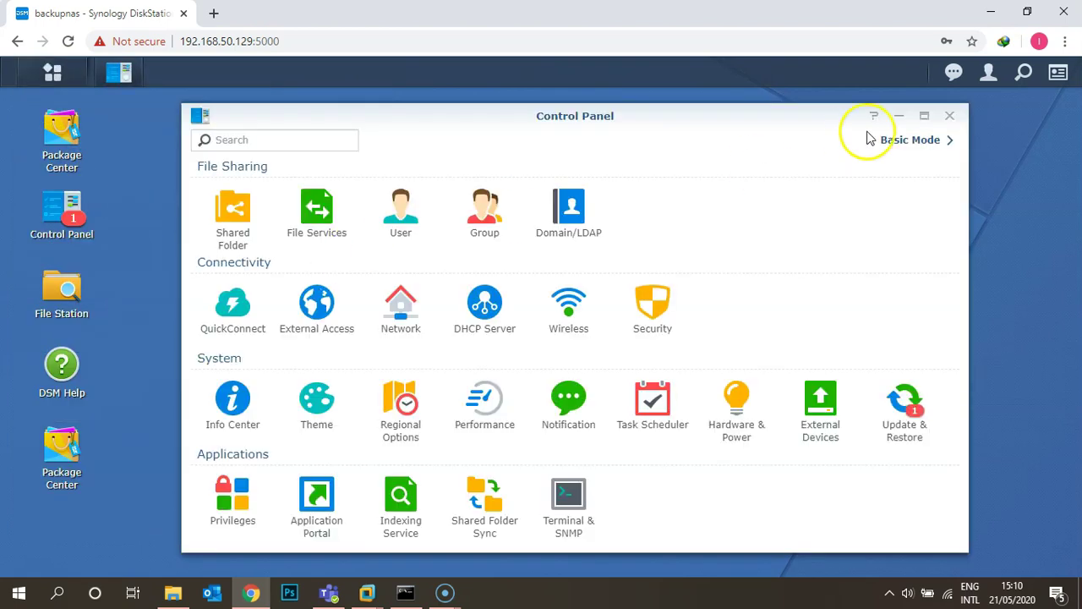
{"action": "left_click", "coordinate": [925, 115]}
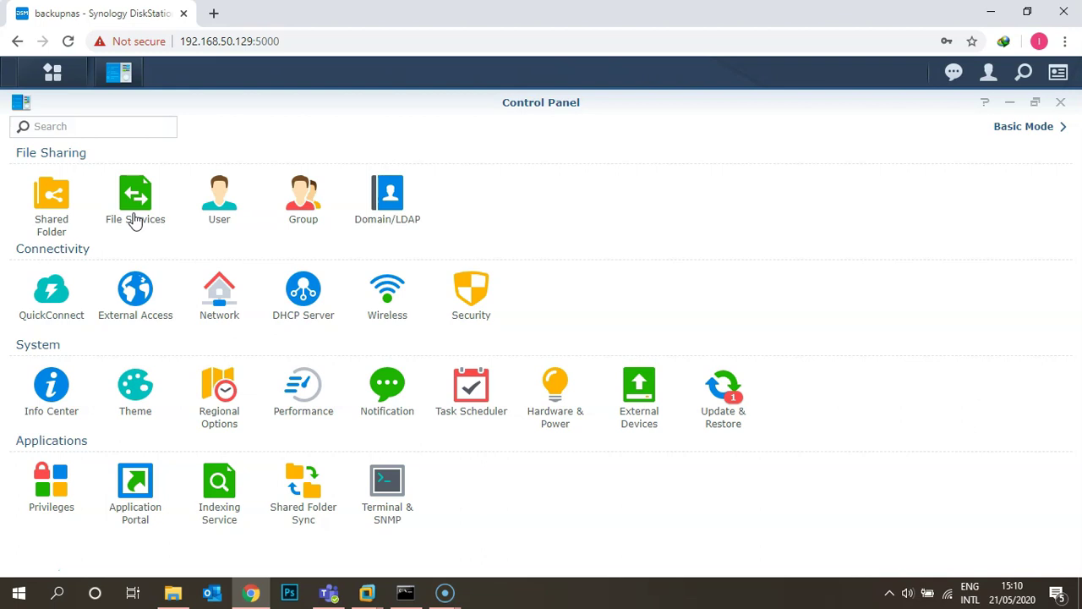
Step: Enable the SMB Transfer Log in File Services, apply it, and view the transfer logs
{"action": "left_click", "coordinate": [140, 191]}
{"action": "left_click", "coordinate": [141, 194]}
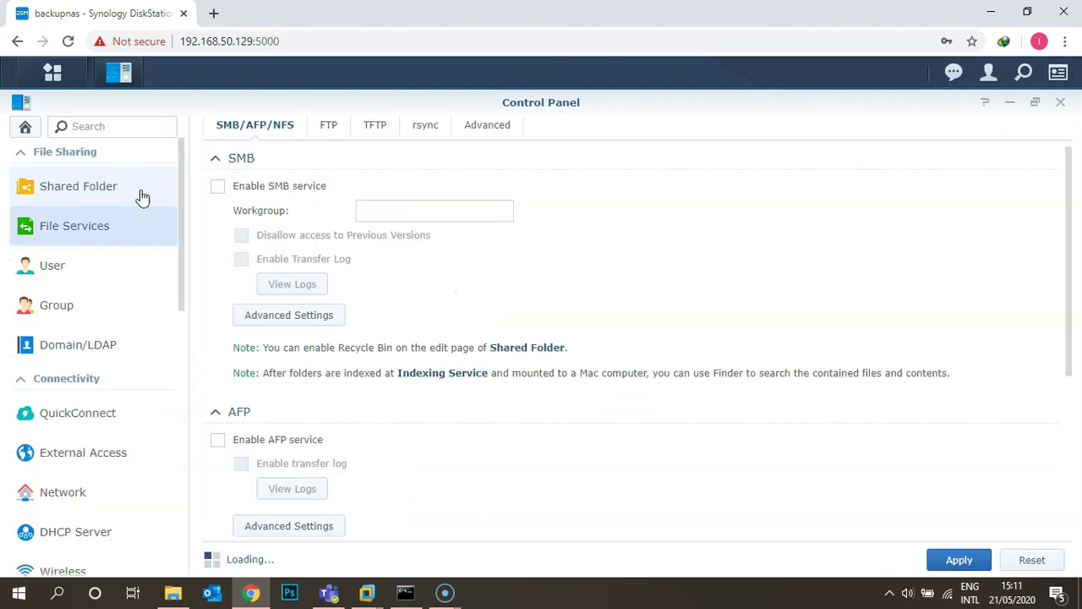
{"action": "left_click", "coordinate": [602, 253]}
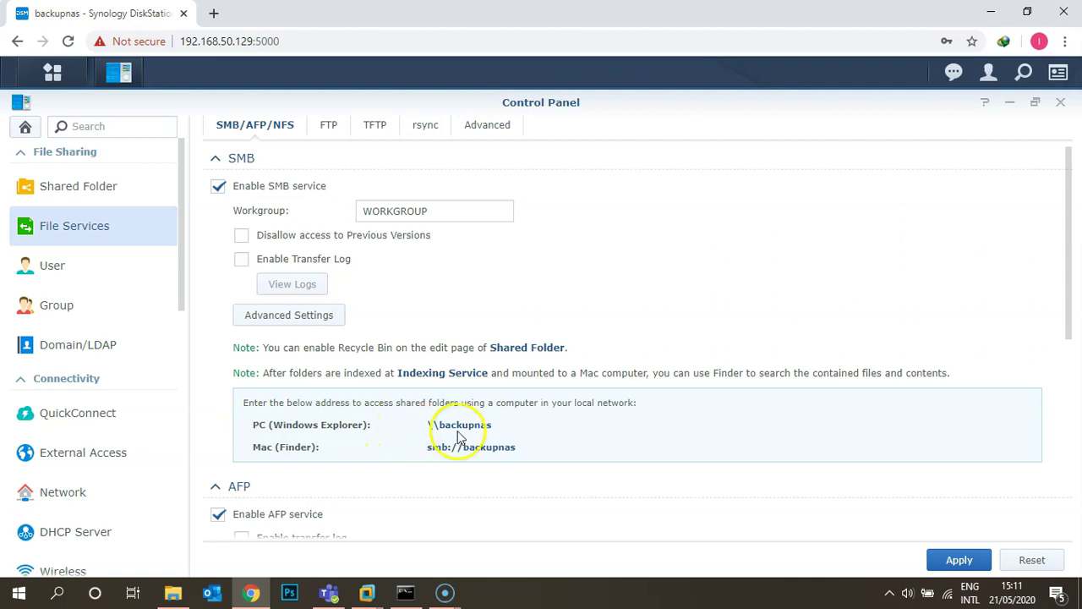
{"action": "left_click", "coordinate": [396, 435]}
{"action": "scroll", "coordinate": [454, 460], "scroll_direction": "down", "scroll_amount": 2}
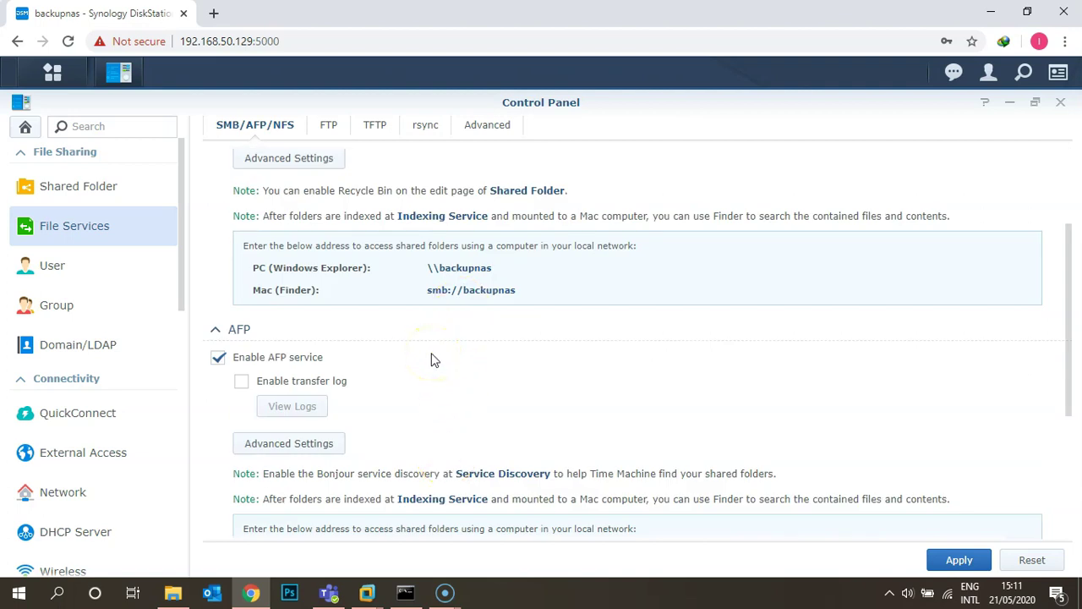
{"action": "scroll", "coordinate": [431, 360], "scroll_direction": "down", "scroll_amount": 1}
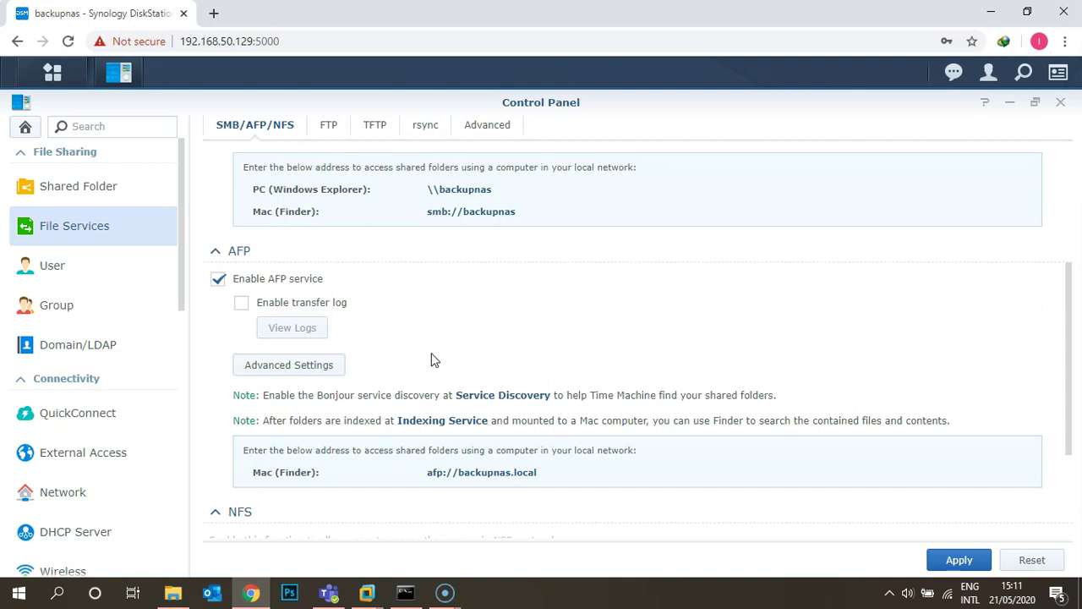
{"action": "scroll", "coordinate": [431, 360], "scroll_direction": "up", "scroll_amount": 3}
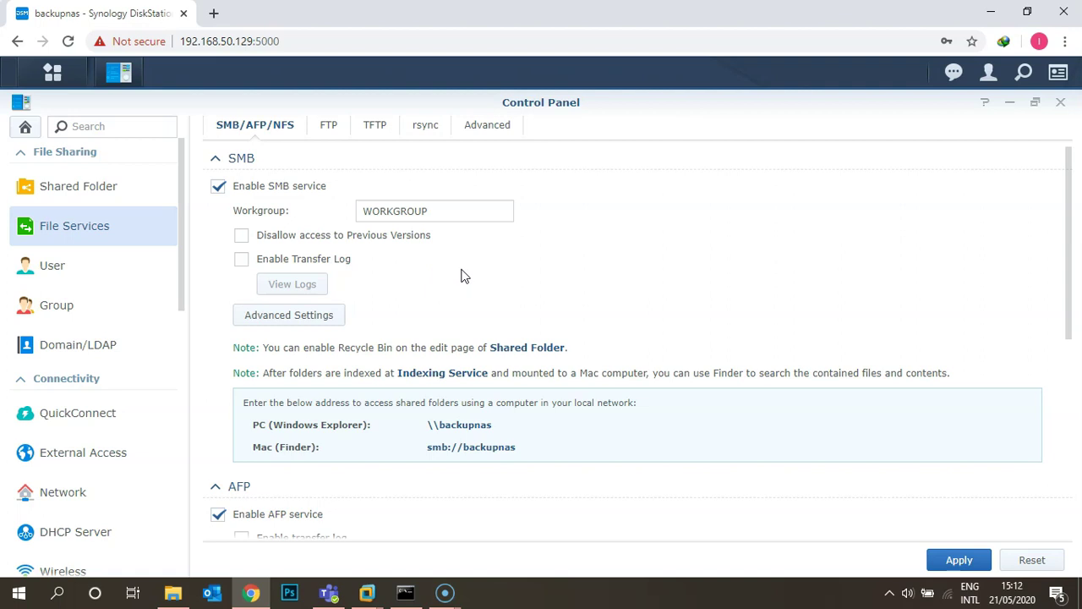
{"action": "left_click", "coordinate": [242, 259]}
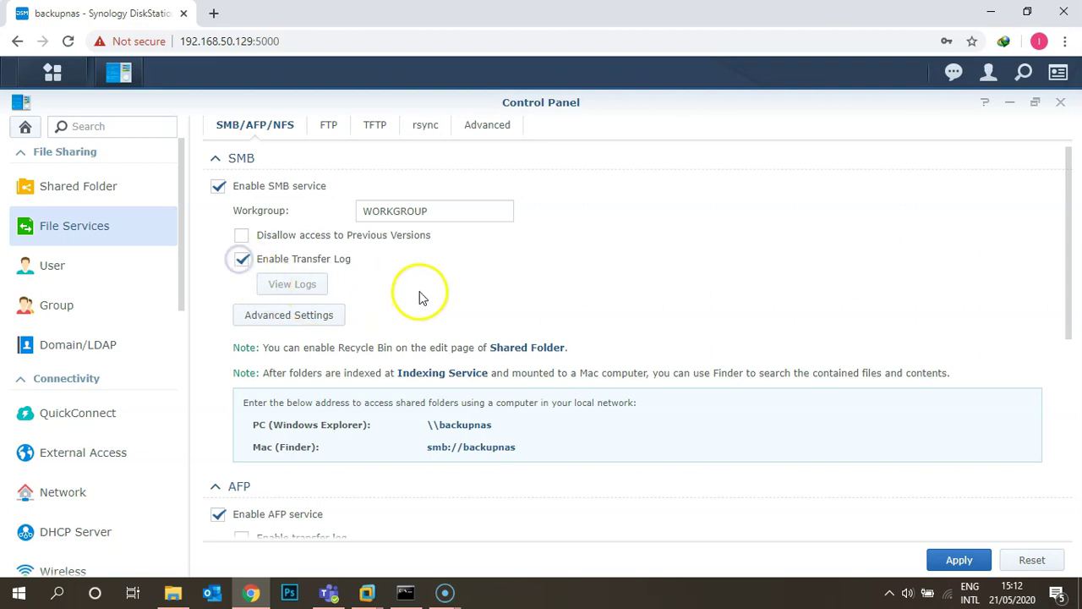
{"action": "left_click", "coordinate": [965, 565]}
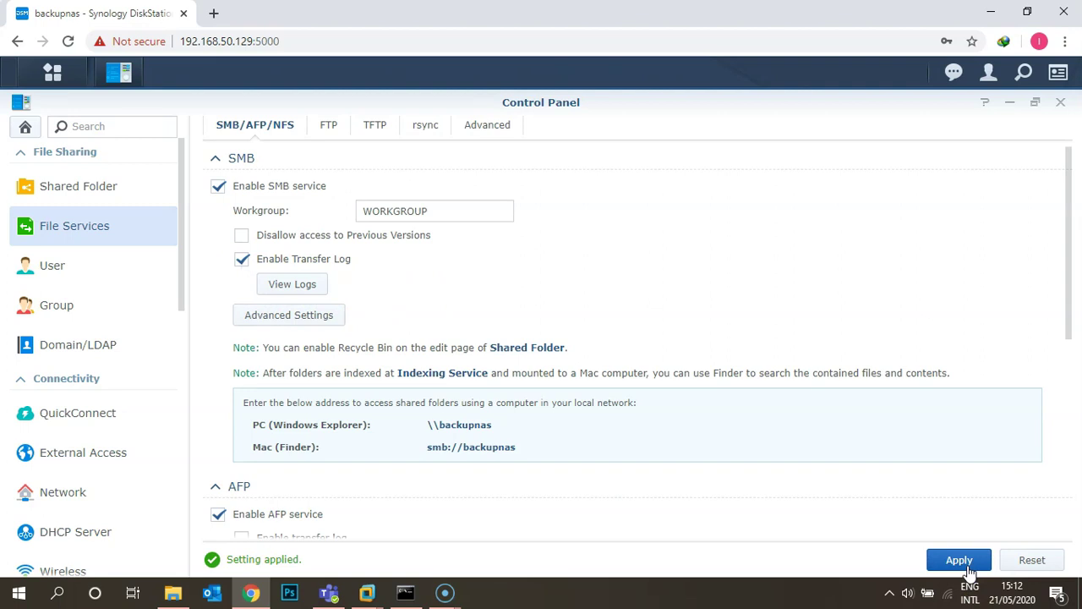
{"action": "left_click", "coordinate": [294, 286]}
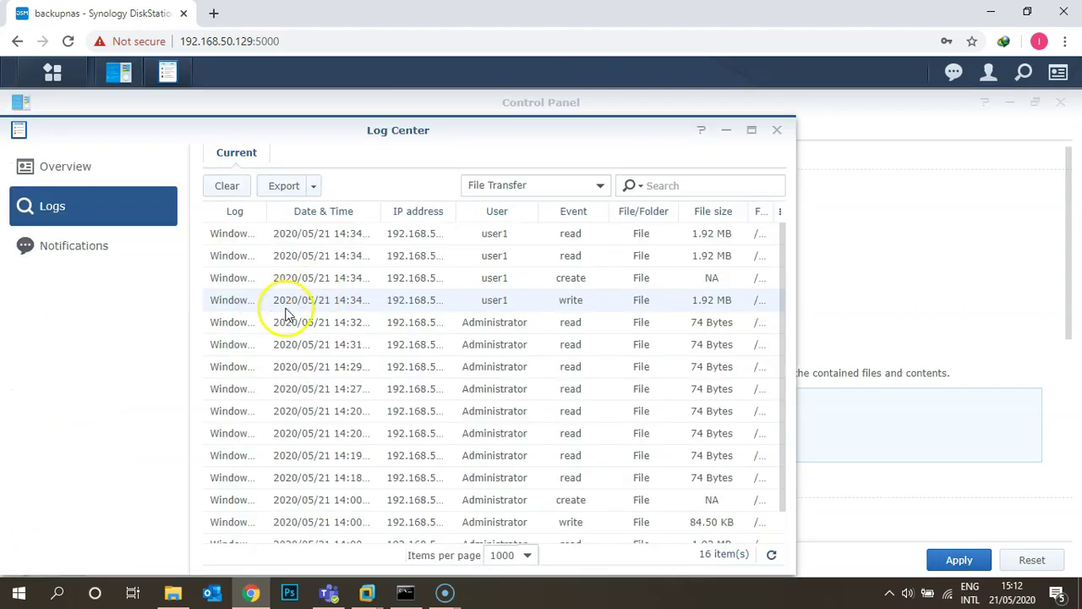
{"action": "scroll", "coordinate": [393, 359], "scroll_direction": "down", "scroll_amount": 2}
{"action": "scroll", "coordinate": [391, 360], "scroll_direction": "up", "scroll_amount": 1}
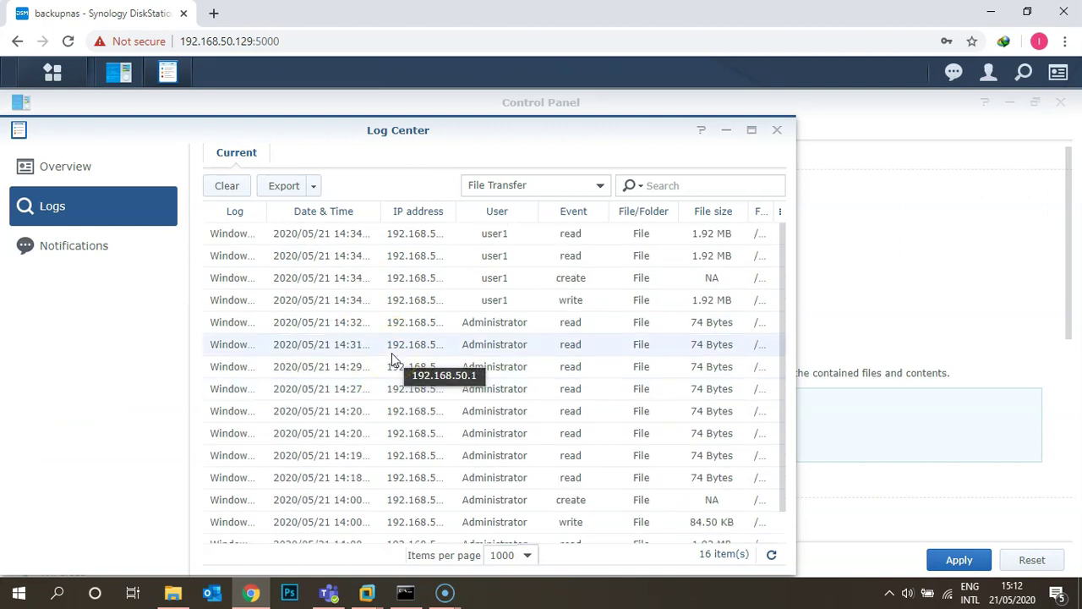
{"action": "left_click_drag", "start_coordinate": [796, 169], "coordinate": [1044, 146]}
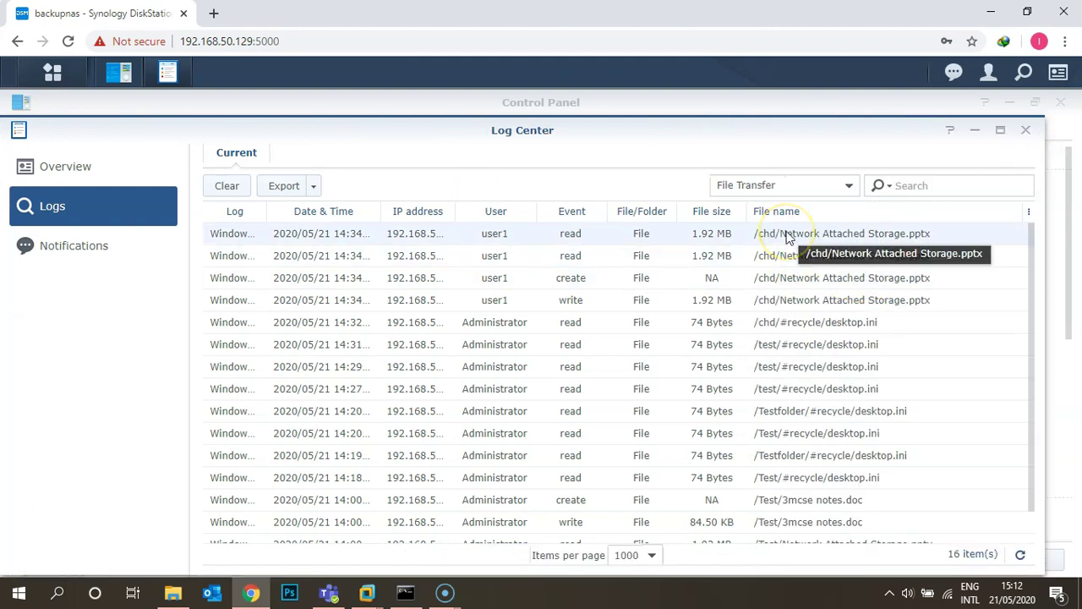
{"action": "scroll", "coordinate": [787, 245], "scroll_direction": "down", "scroll_amount": 1}
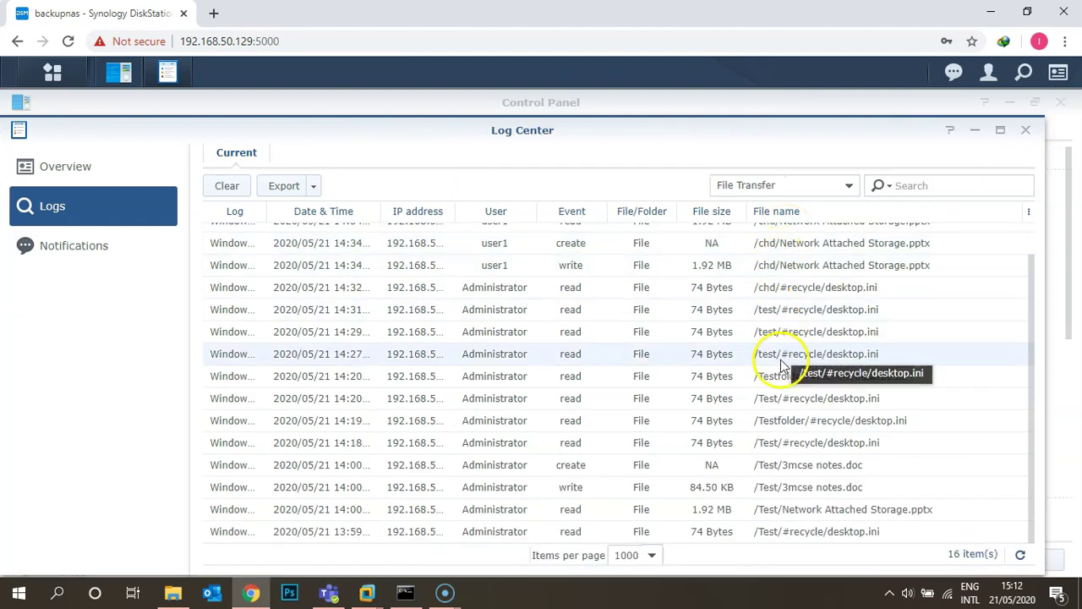
{"action": "scroll", "coordinate": [782, 362], "scroll_direction": "up", "scroll_amount": 1}
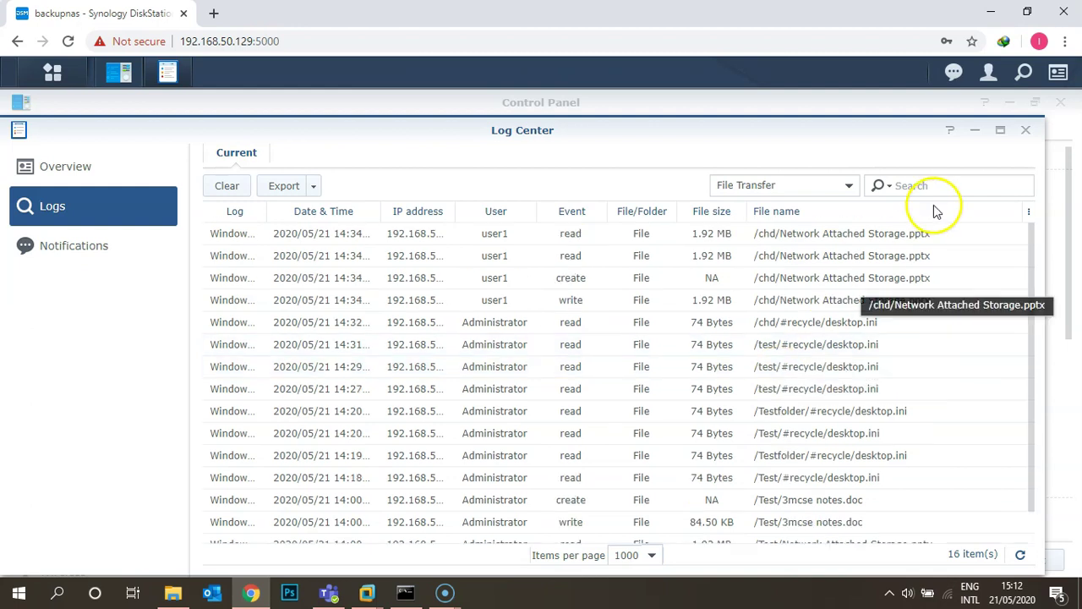
{"action": "left_click", "coordinate": [1026, 131]}
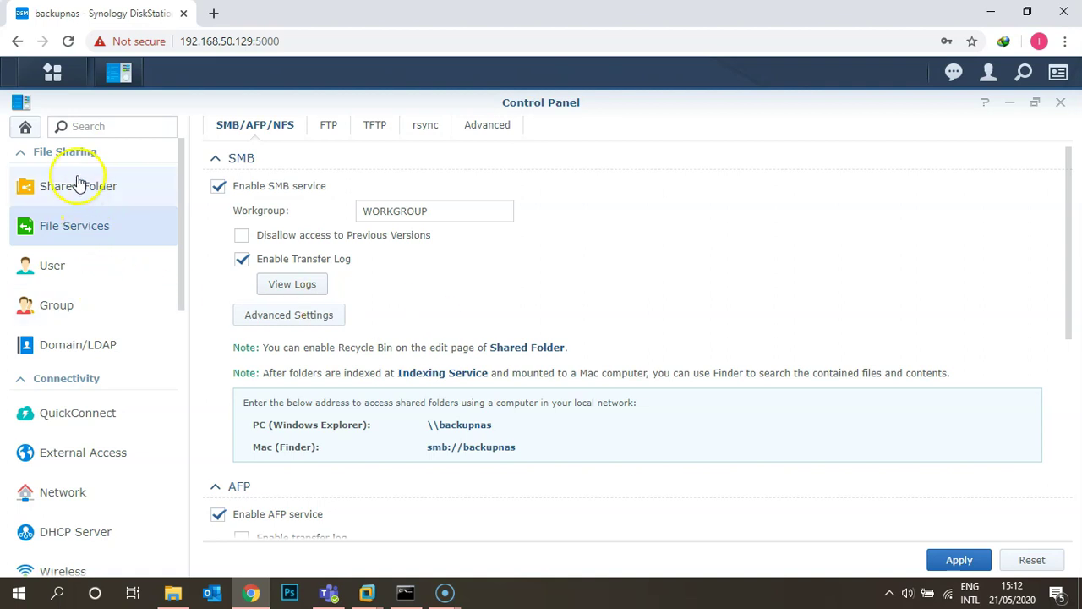
Step: Start the Shared Folder Creation Wizard from Control Panel's Shared Folder settings
{"action": "left_click", "coordinate": [26, 129]}
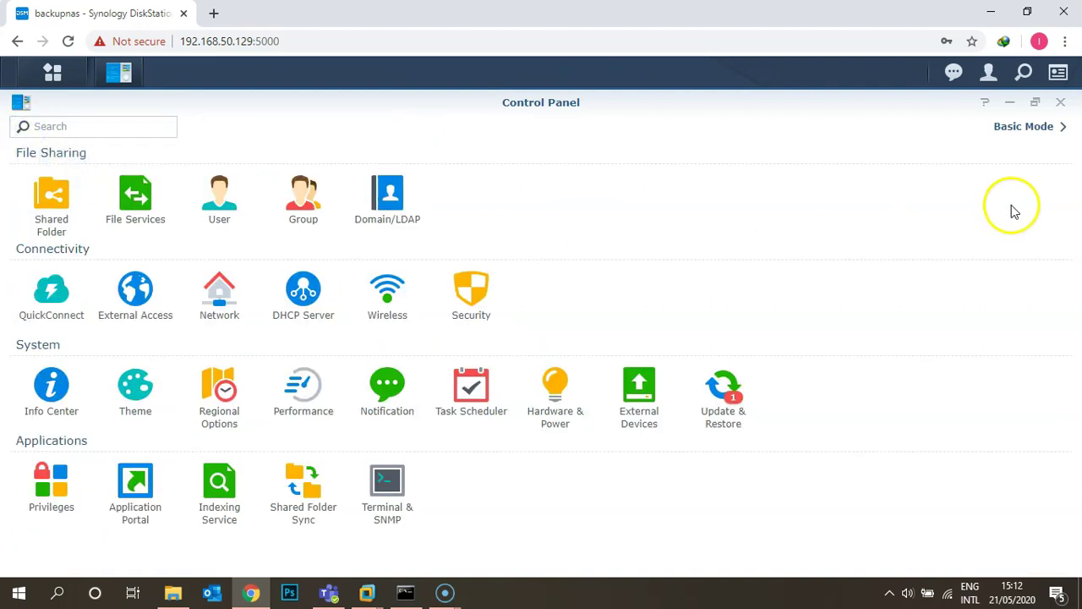
{"action": "left_click", "coordinate": [48, 197]}
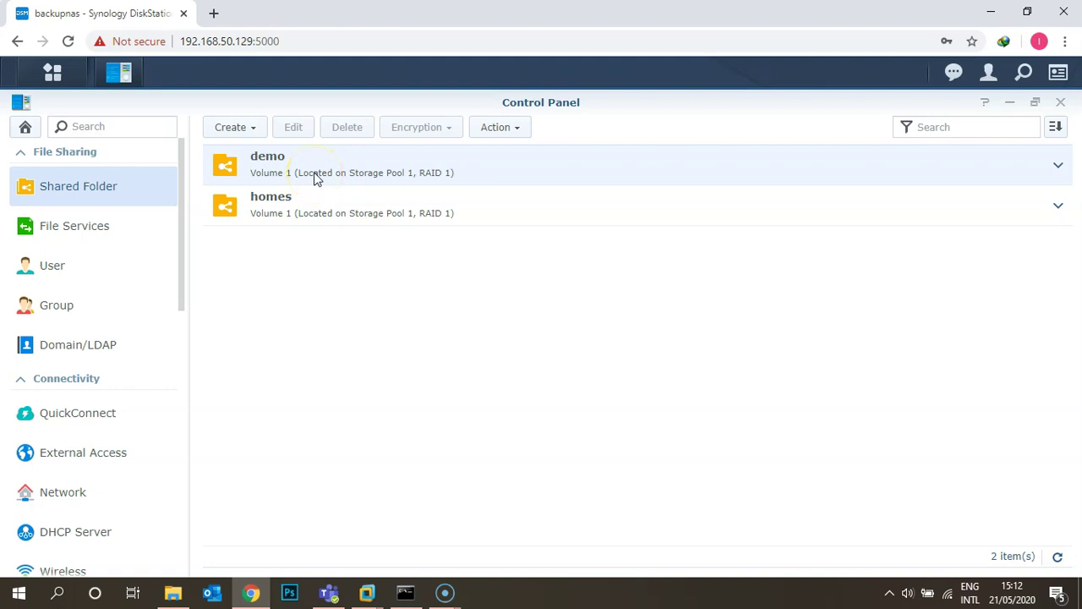
{"action": "left_click", "coordinate": [243, 131]}
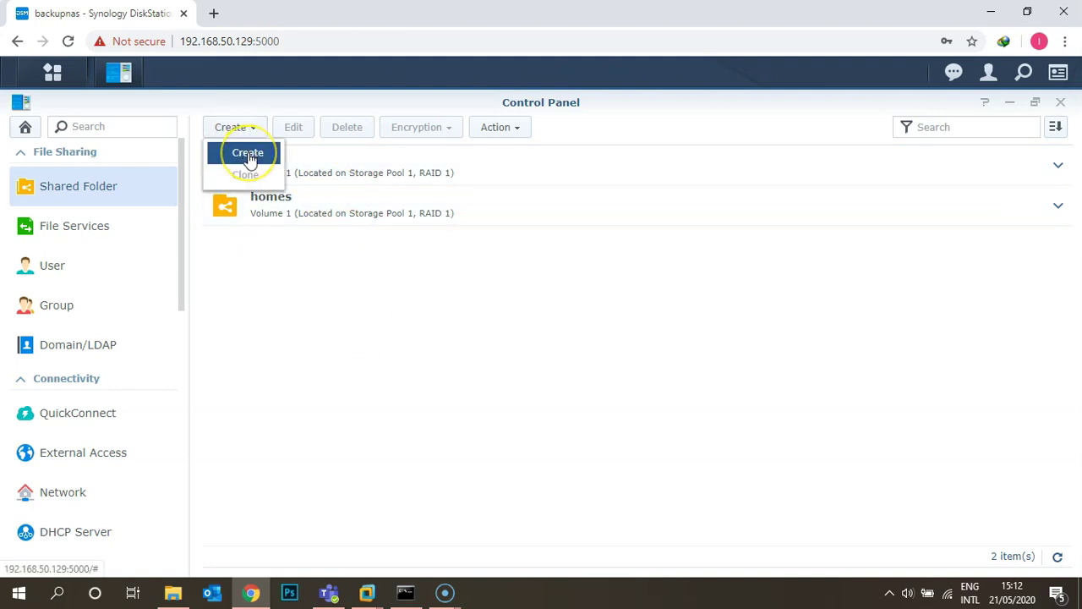
{"action": "left_click", "coordinate": [247, 153]}
Step: Name the folder 'Shared' with description 'HR Department', correcting the misspelling
{"action": "left_click", "coordinate": [413, 241]}
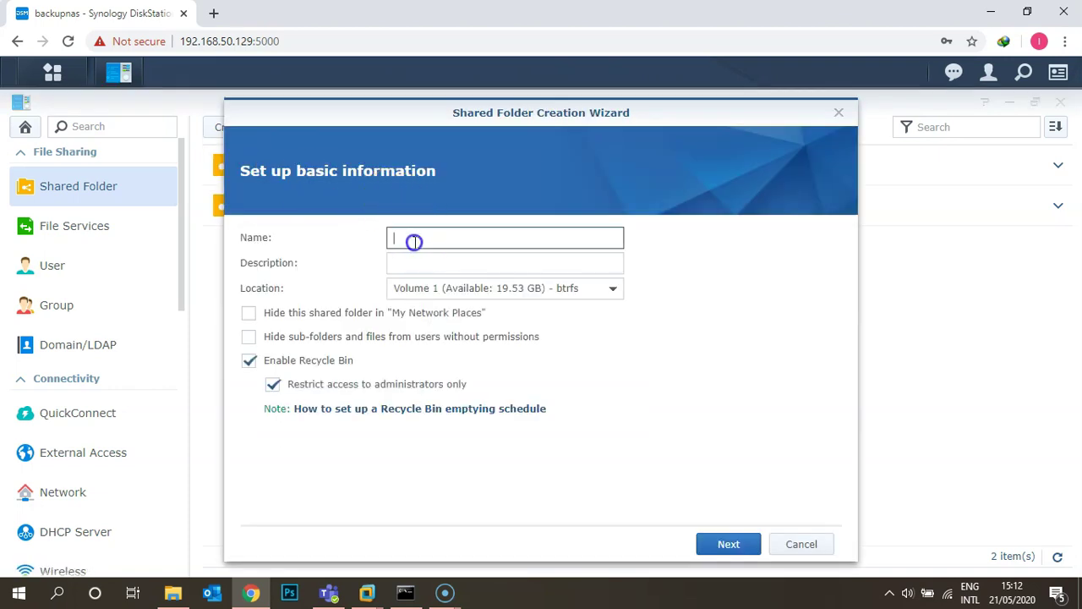
{"action": "type", "text": "Shared"}
{"action": "key", "text": "Tab"}
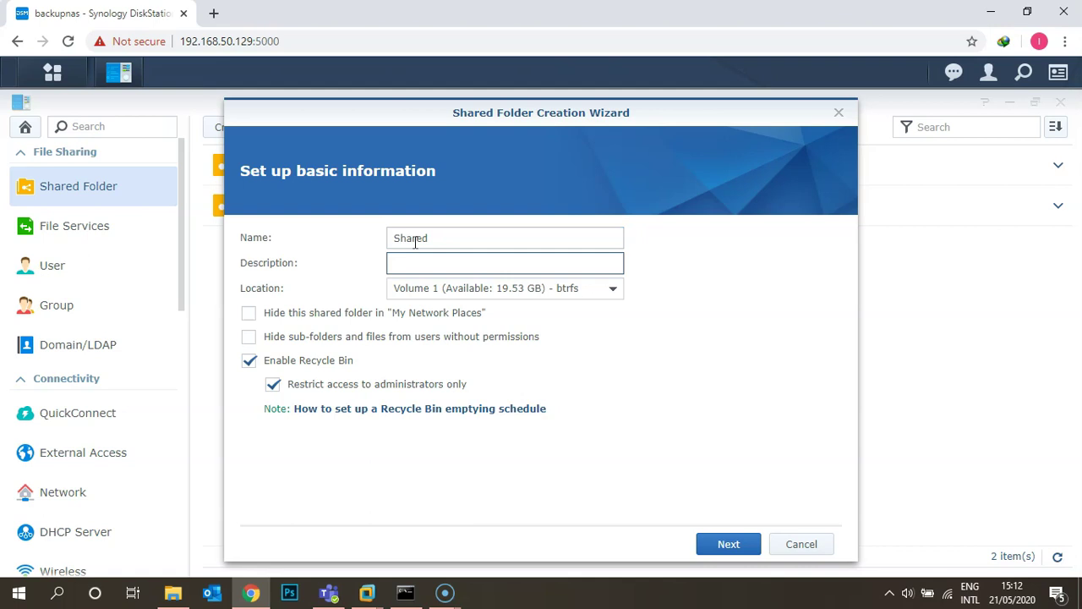
{"action": "type", "text": "HR Deparyment"}
{"action": "key", "text": "Tab"}
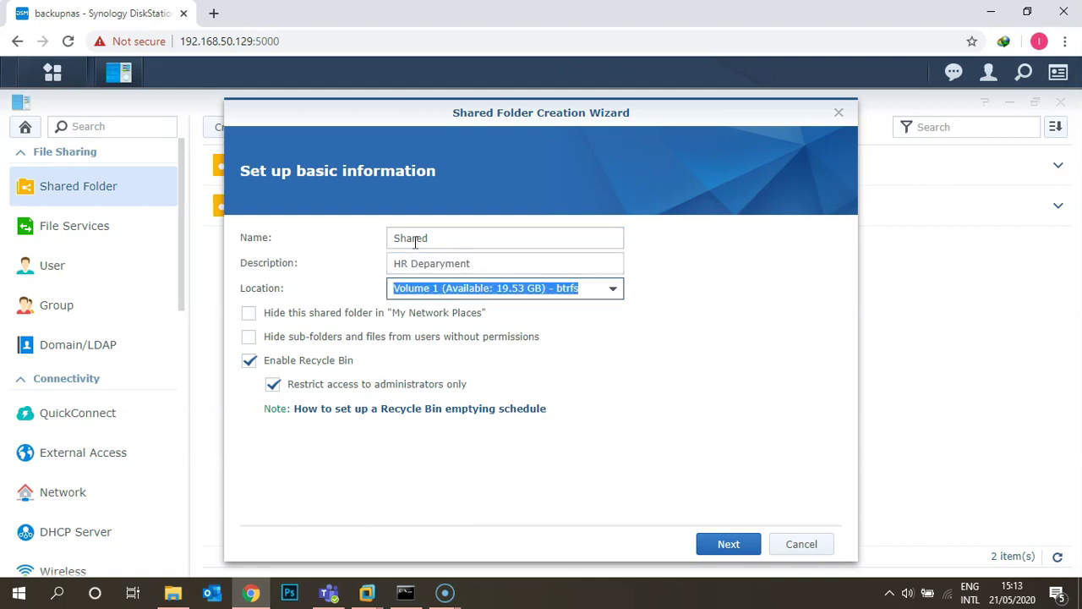
{"action": "key", "text": "shift+Tab"}
{"action": "key", "text": "End"}
{"action": "key", "text": "BackSpace"}
{"action": "key", "text": "BackSpace"}
{"action": "key", "text": "BackSpace"}
{"action": "key", "text": "BackSpace"}
{"action": "key", "text": "BackSpace"}
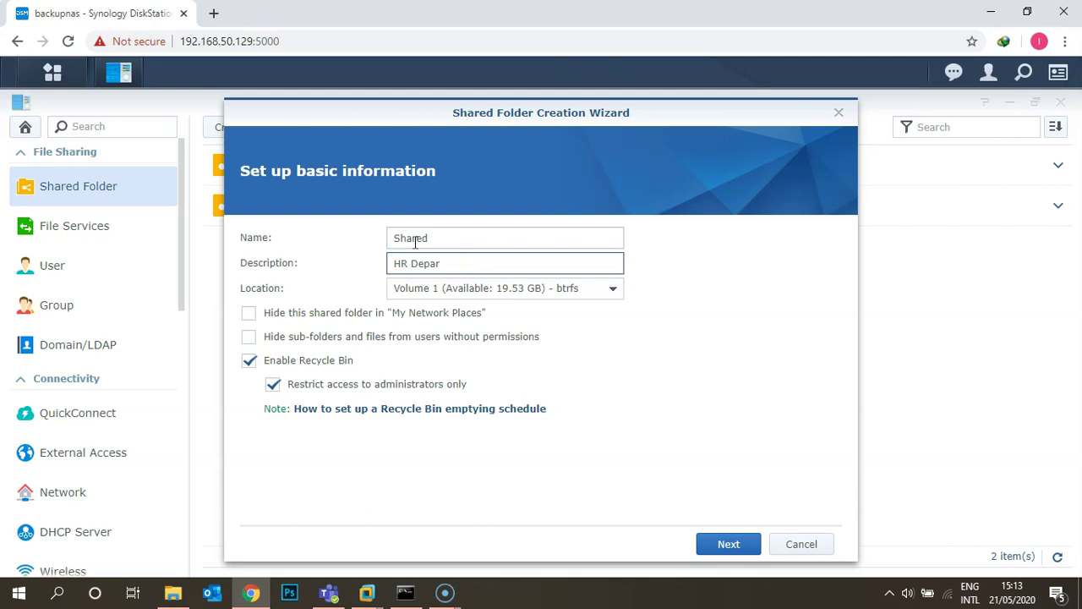
{"action": "type", "text": "tment"}
{"action": "key", "text": "Tab"}
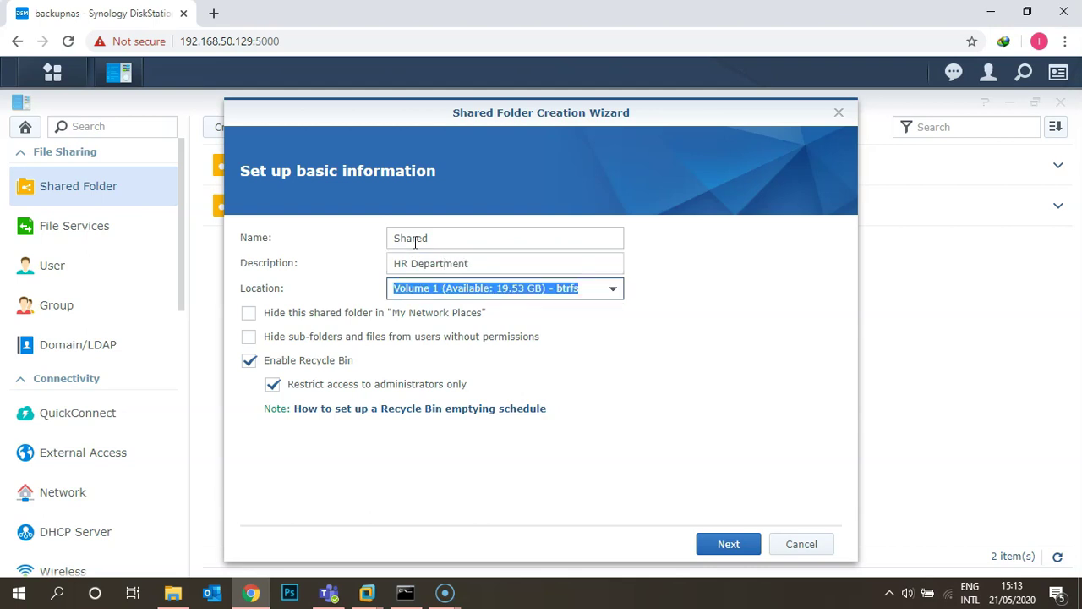
Step: Keep Volume 1 as location, leave both hide options unchecked, and advance past Encryption
{"action": "left_click", "coordinate": [611, 292]}
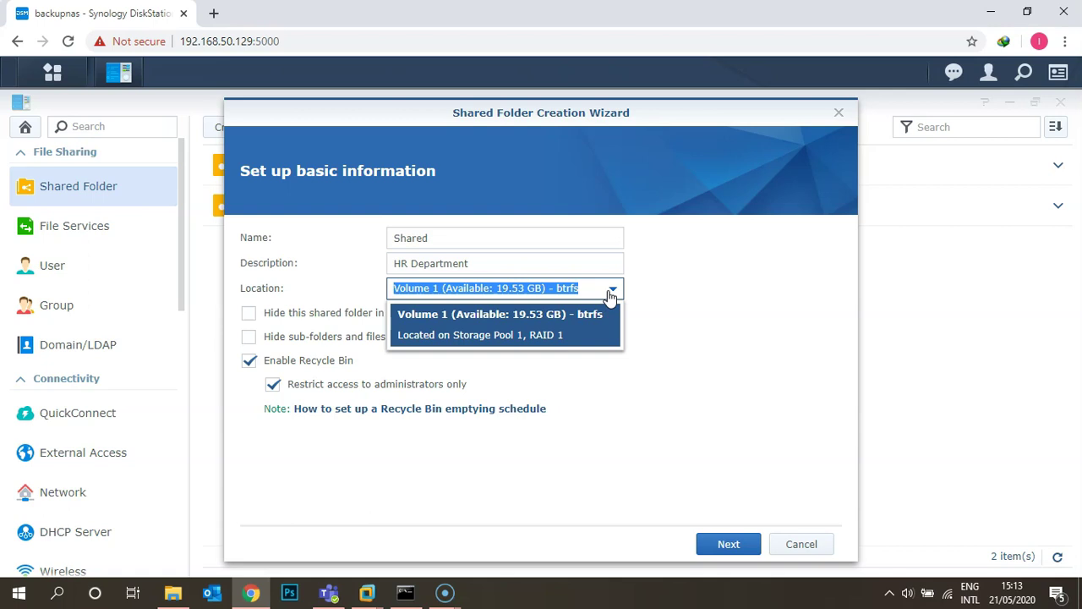
{"action": "left_click", "coordinate": [573, 319]}
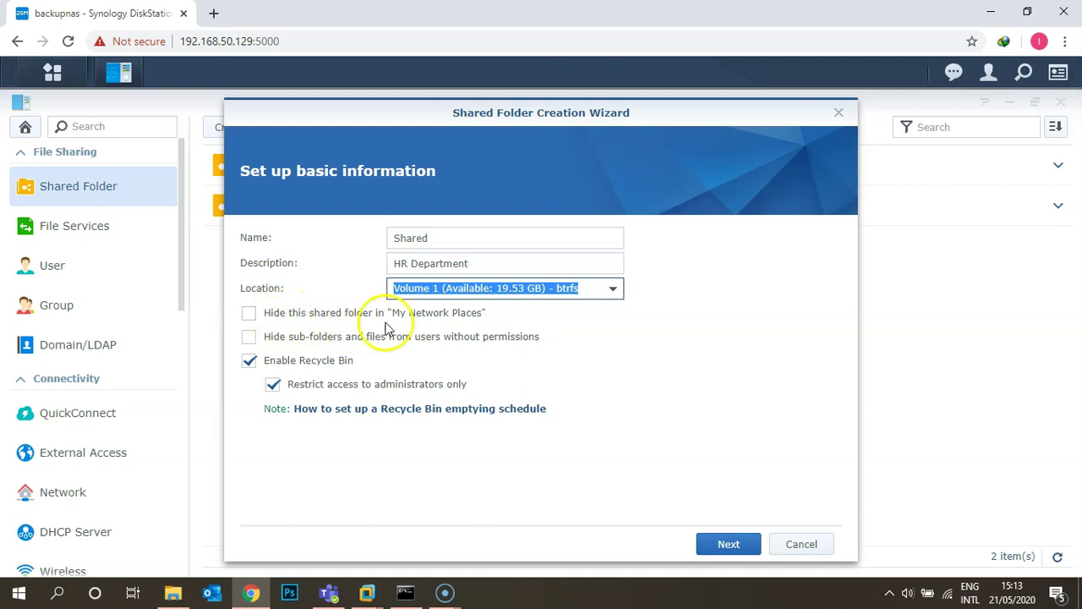
{"action": "left_click", "coordinate": [248, 314]}
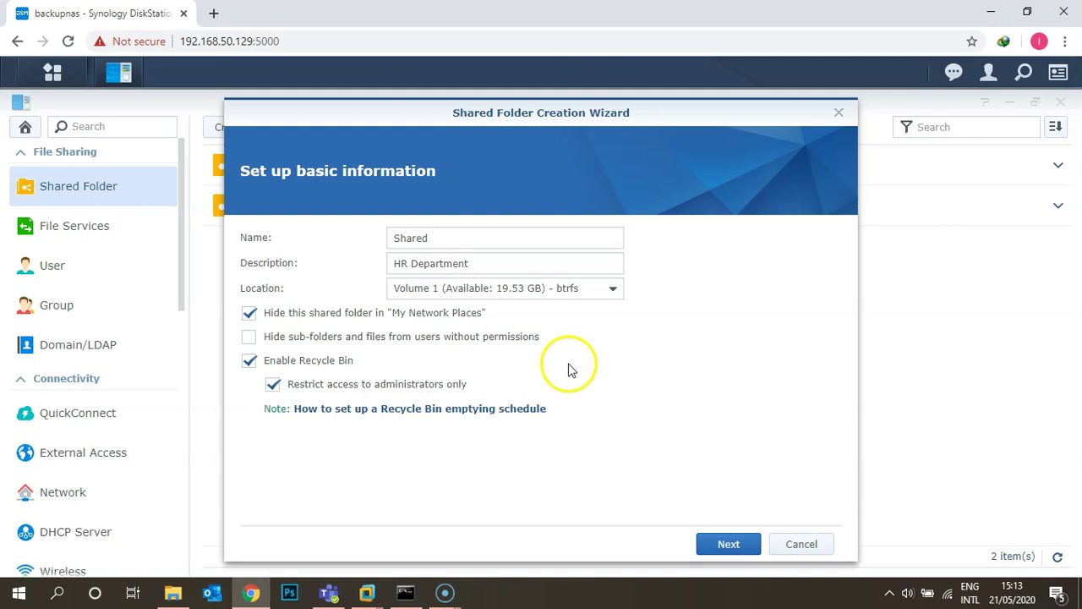
{"action": "left_click", "coordinate": [249, 337]}
{"action": "left_click", "coordinate": [249, 313]}
{"action": "left_click", "coordinate": [248, 337]}
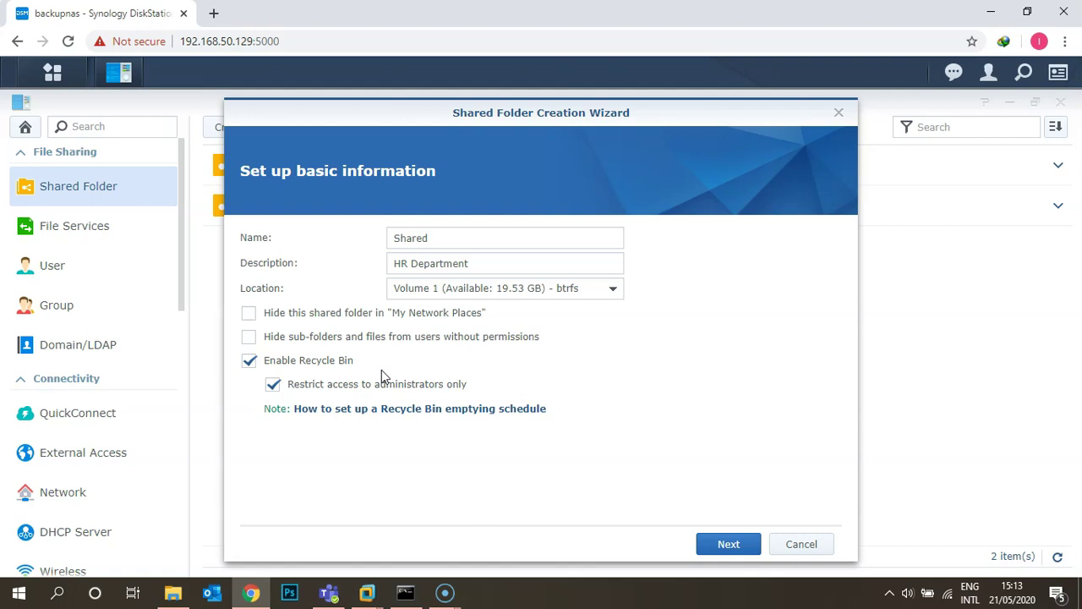
{"action": "left_click", "coordinate": [716, 545]}
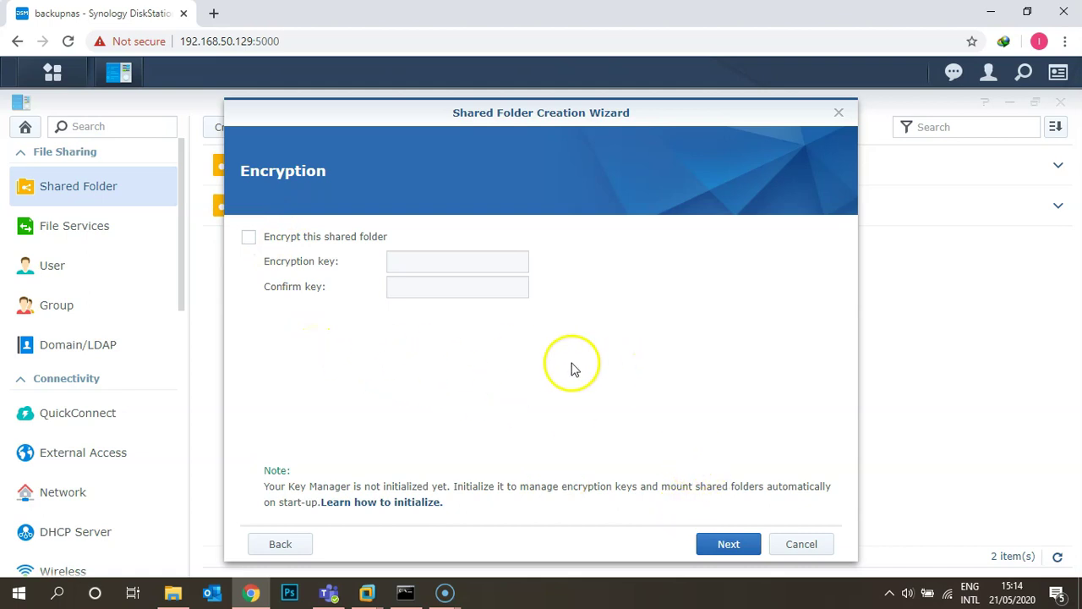
{"action": "left_click", "coordinate": [726, 543]}
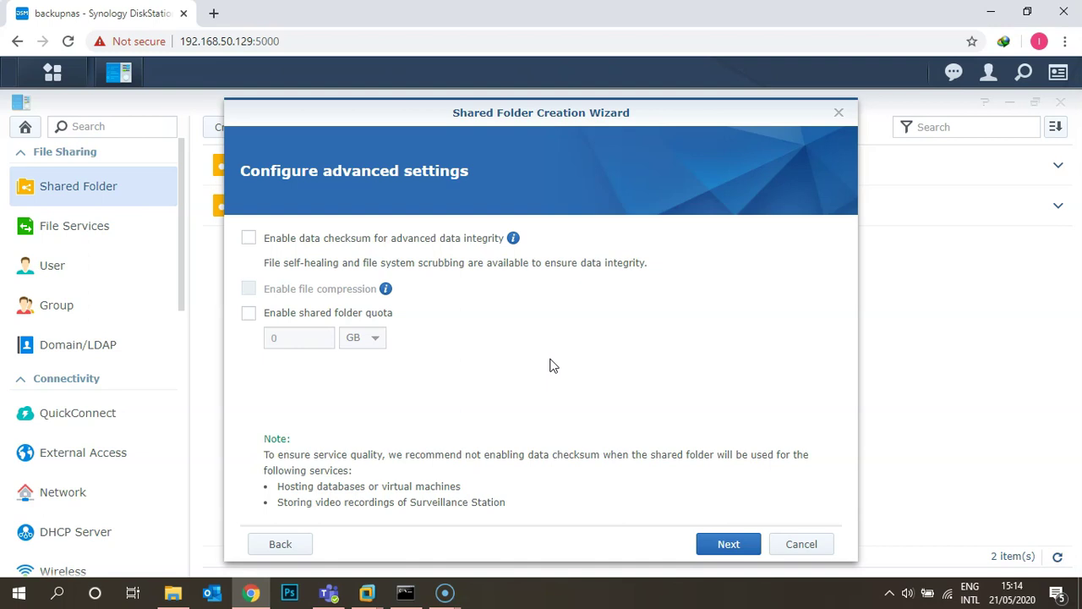
{"action": "left_click", "coordinate": [248, 313]}
{"action": "left_click", "coordinate": [247, 339]}
{"action": "type", "text": "0"}
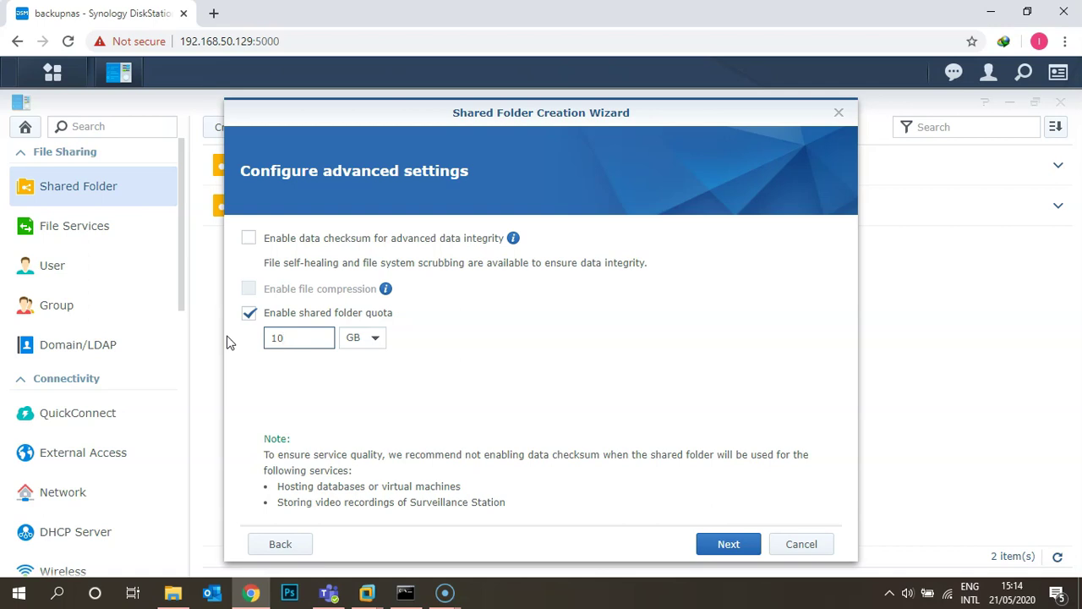
{"action": "left_click", "coordinate": [251, 315]}
{"action": "left_click", "coordinate": [250, 314]}
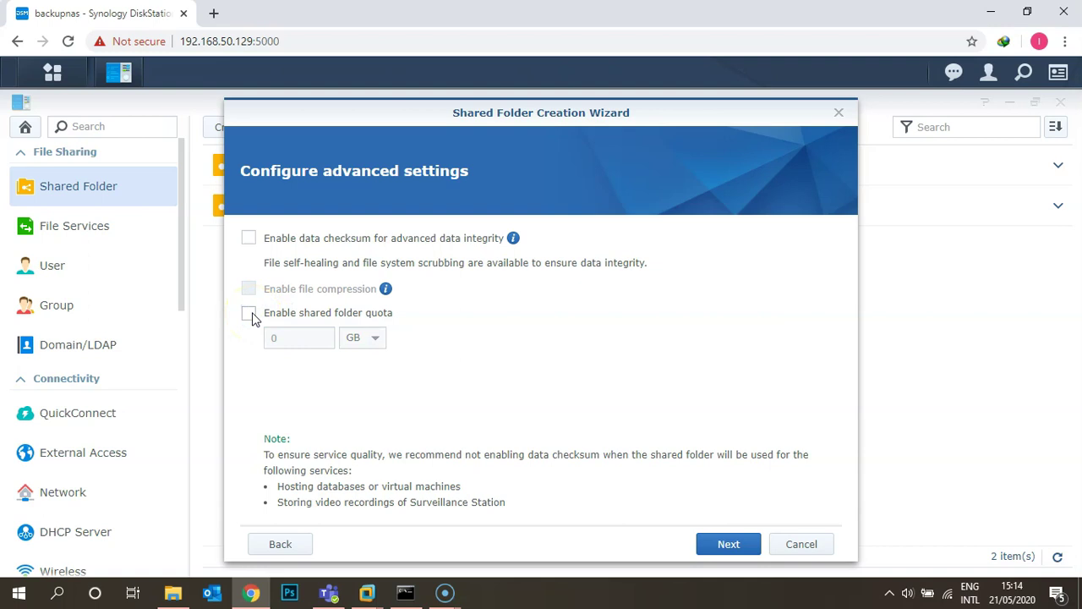
Step: Review the name, description and recycle bin settings in the summary, then apply
{"action": "left_click", "coordinate": [702, 545]}
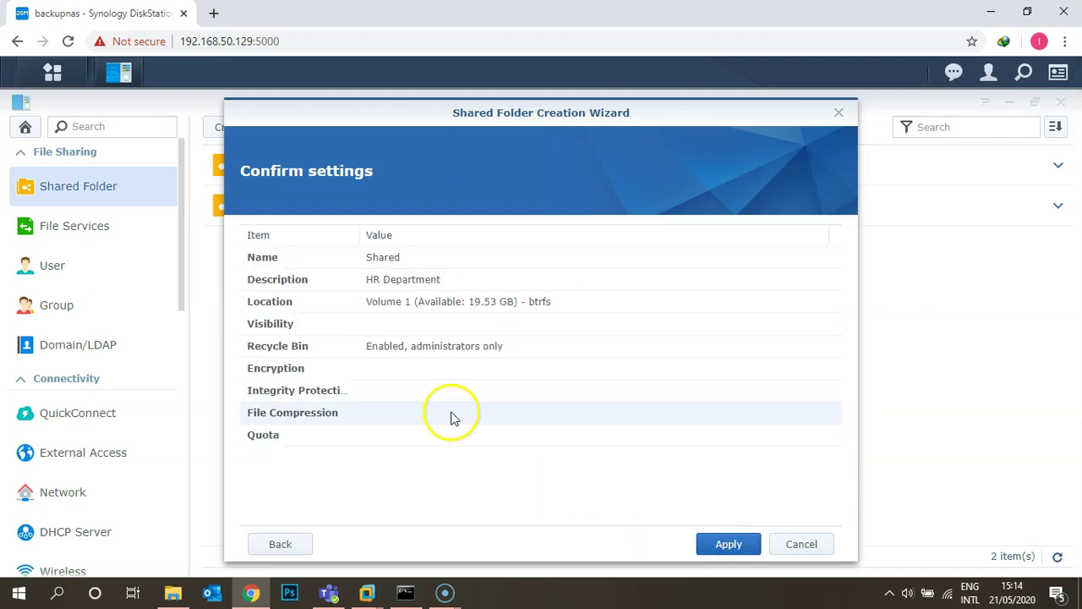
{"action": "left_click", "coordinate": [442, 266]}
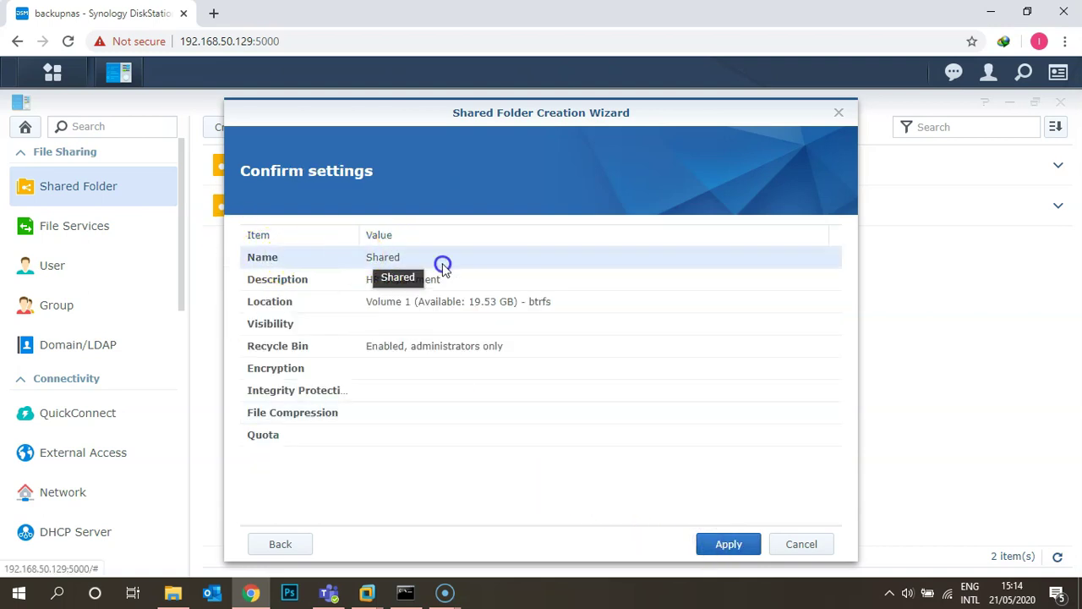
{"action": "left_click", "coordinate": [446, 283]}
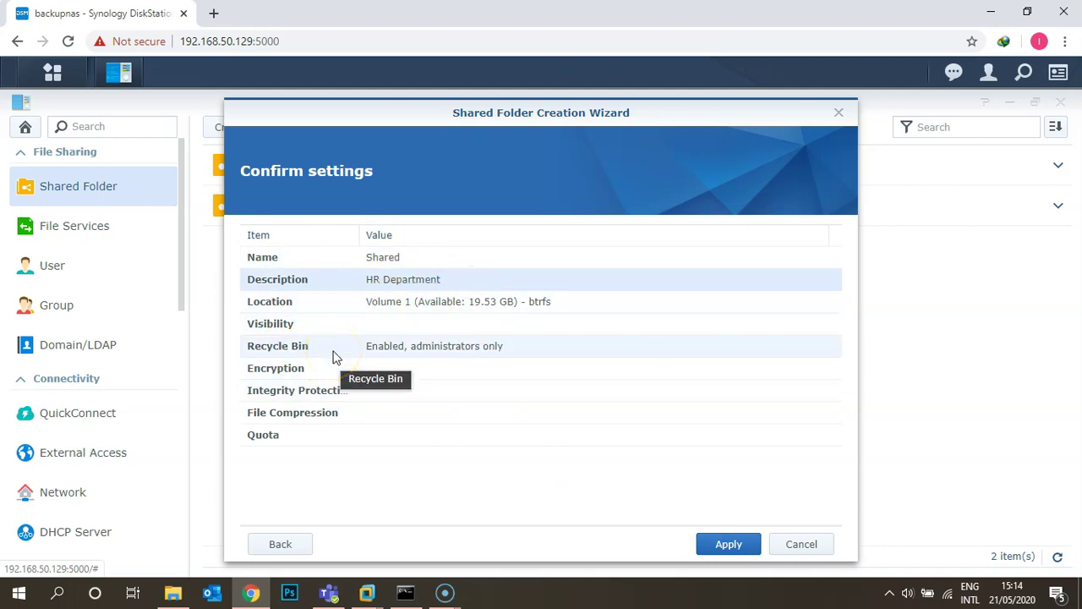
{"action": "left_click", "coordinate": [516, 350]}
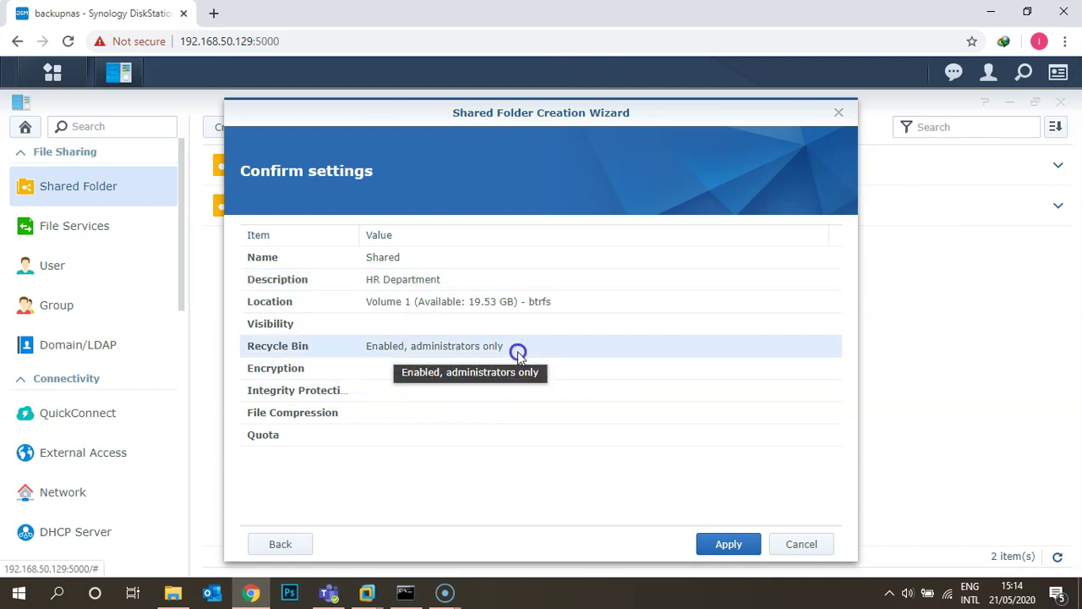
{"action": "left_click", "coordinate": [742, 544]}
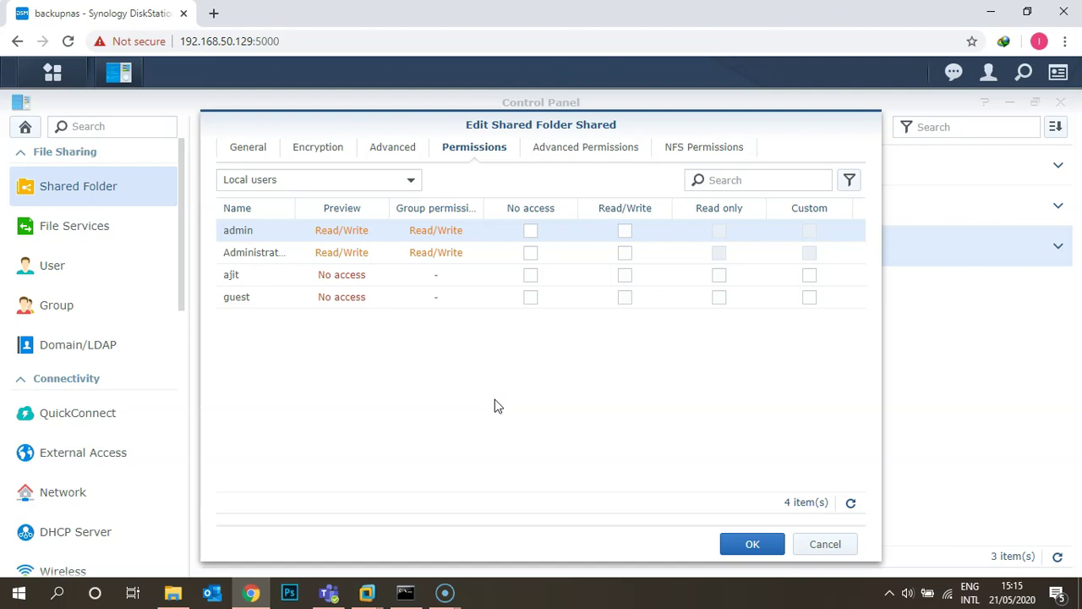
Step: Give the local user Read/Write access to Shared and save with OK
{"action": "left_click", "coordinate": [442, 331]}
{"action": "left_click", "coordinate": [625, 275]}
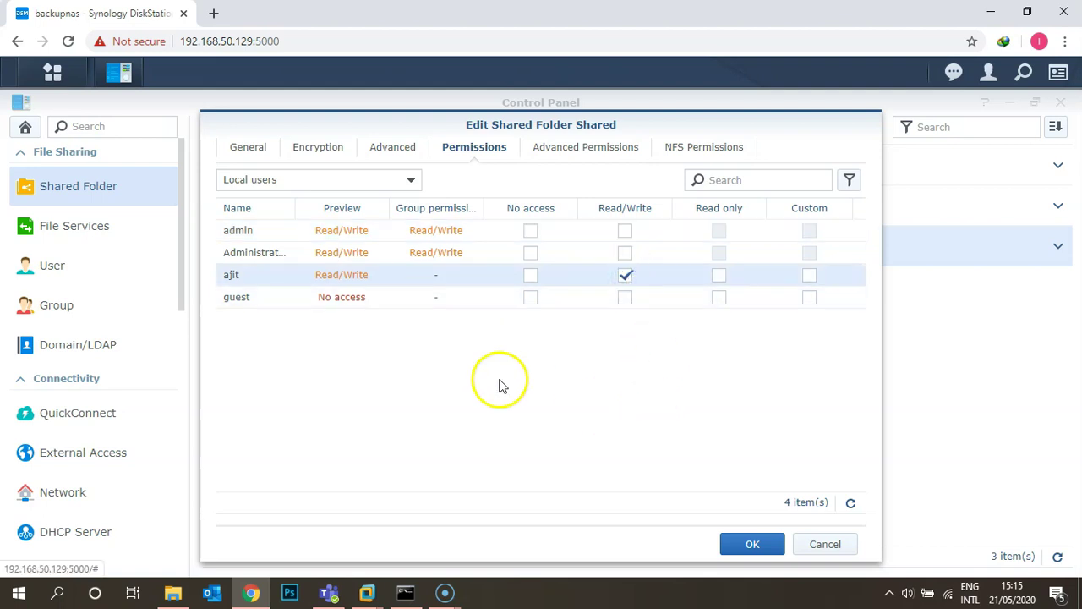
{"action": "left_click", "coordinate": [752, 543]}
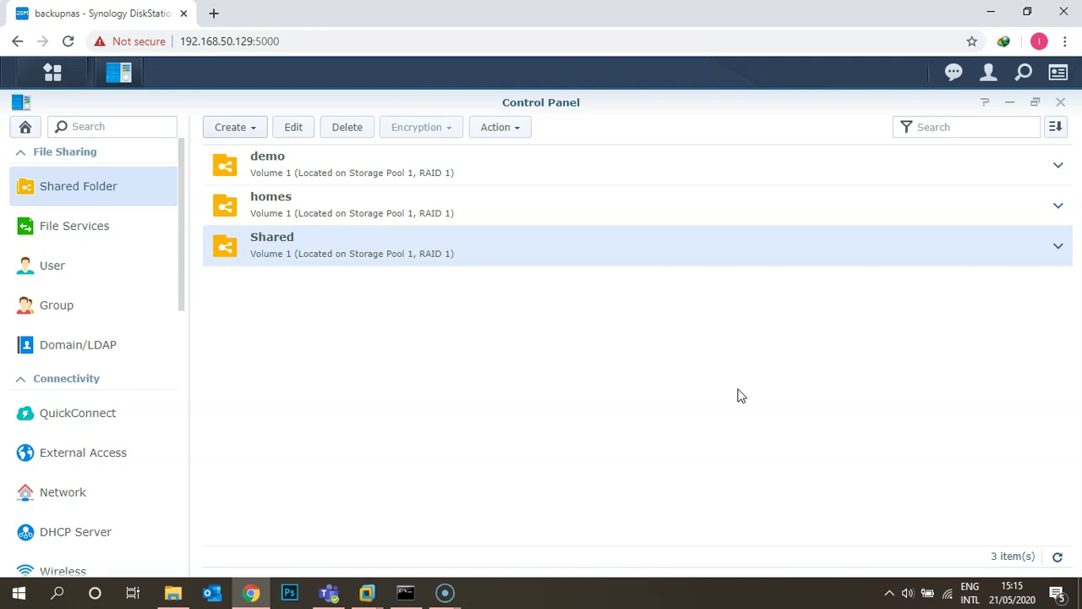
Step: Open the NAS at \\192.168.50.129 from the Windows Run prompt
{"action": "key", "text": "super+r"}
{"action": "type", "text": "\\\\"}
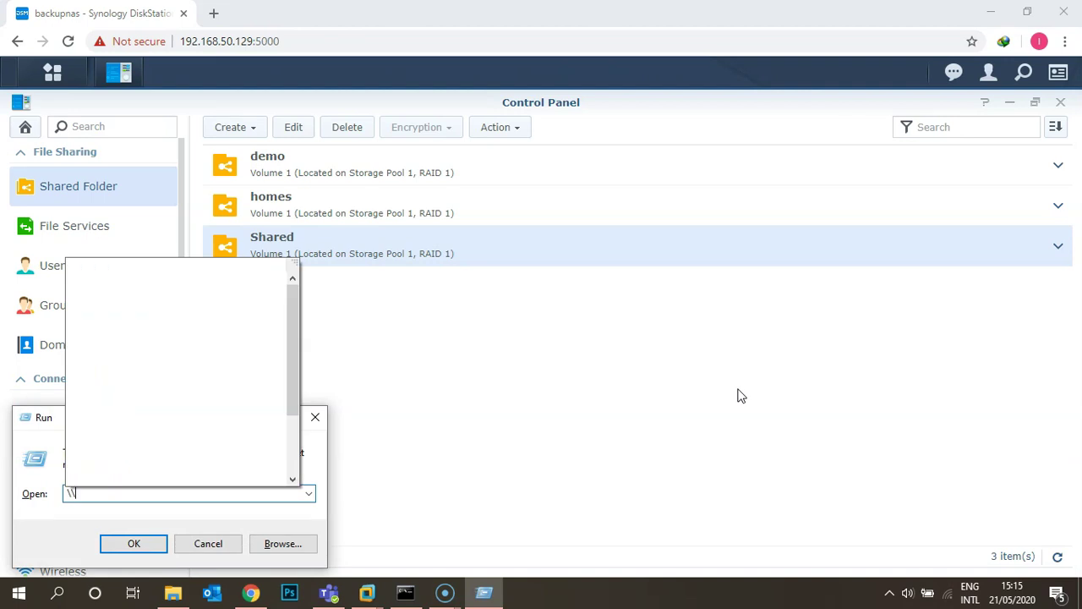
{"action": "type", "text": "192.168."}
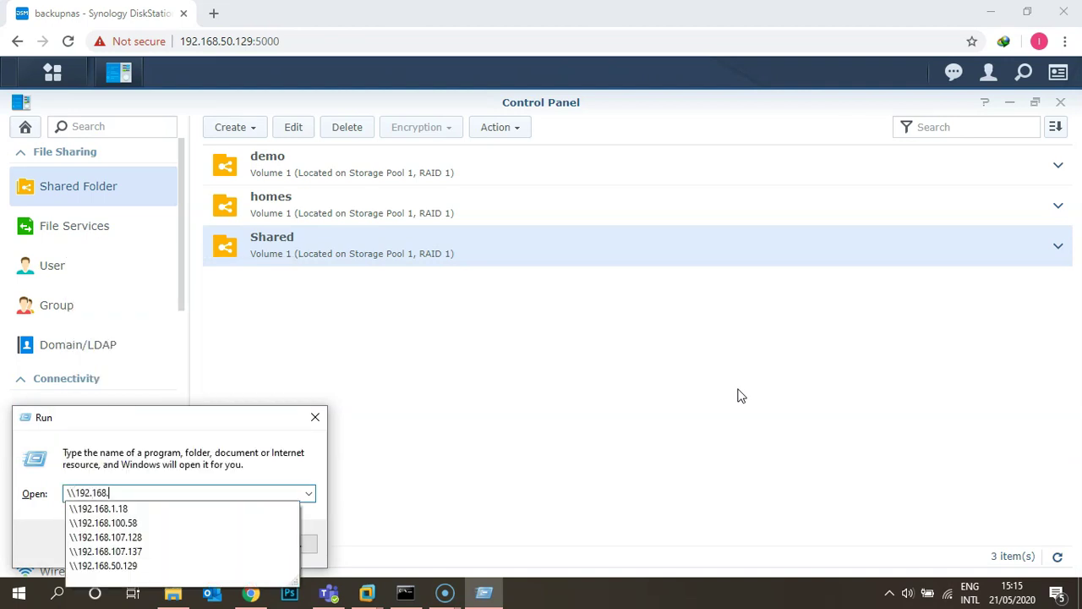
{"action": "type", "text": "50.129"}
{"action": "key", "text": "Return"}
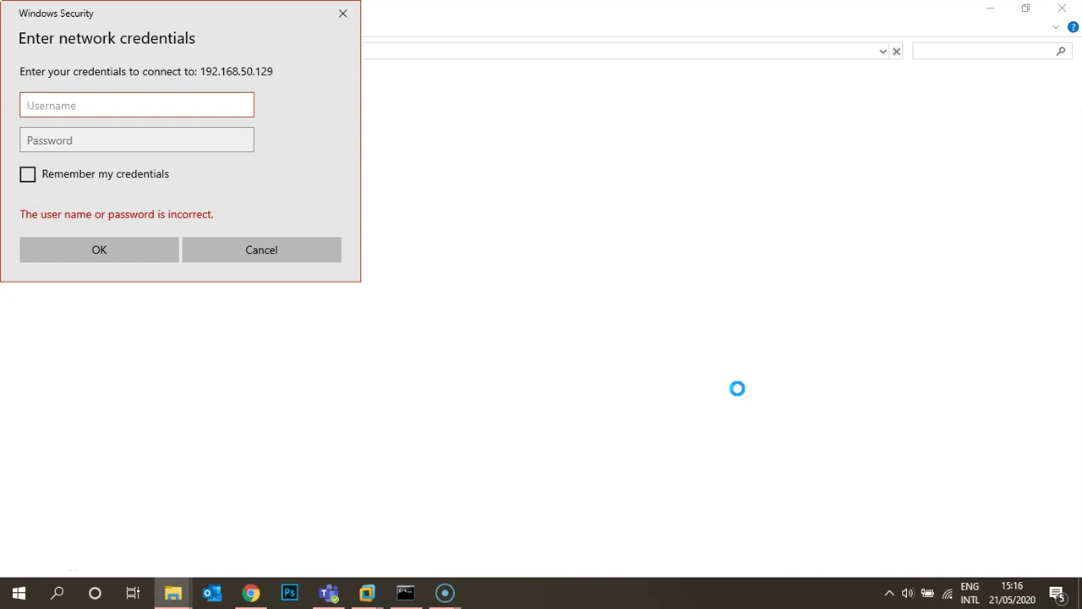
Step: Enter the local user's username and password and submit the network credentials
{"action": "type", "text": "ajit"}
{"action": "key", "text": "Tab"}
{"action": "type", "text": "•••••••••"}
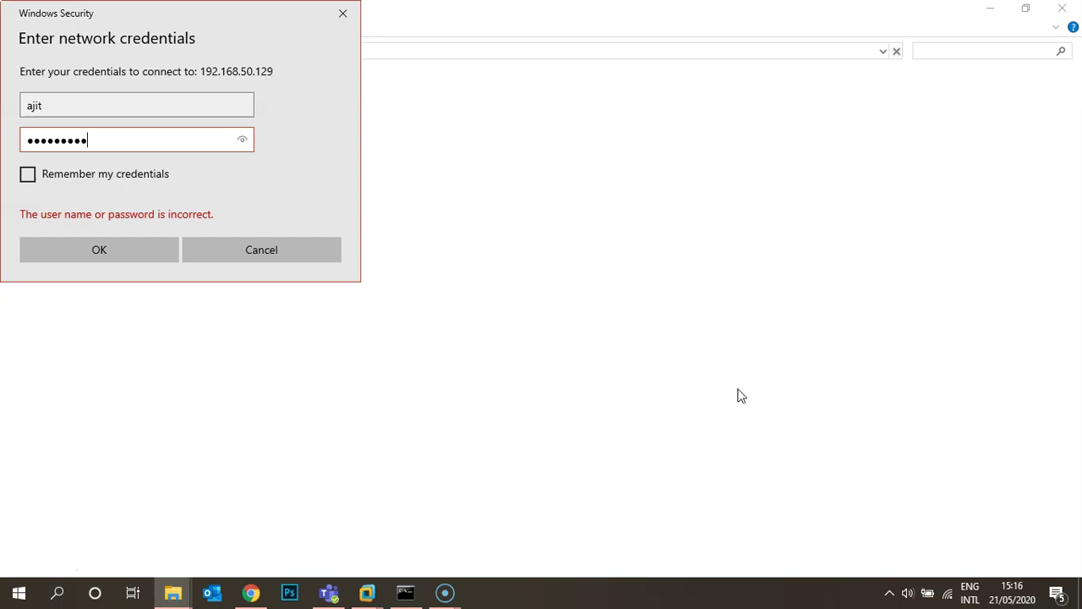
{"action": "key", "text": "Return"}
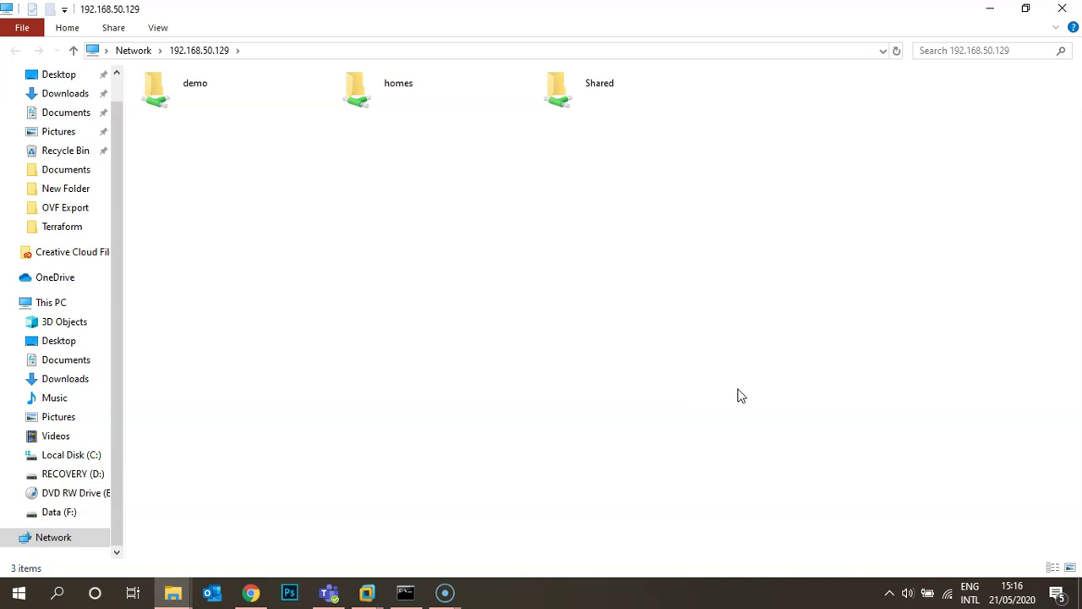
Step: Open the NAS's Shared folder, try #recycle, and dismiss the access-denied error
{"action": "double_click", "coordinate": [174, 106]}
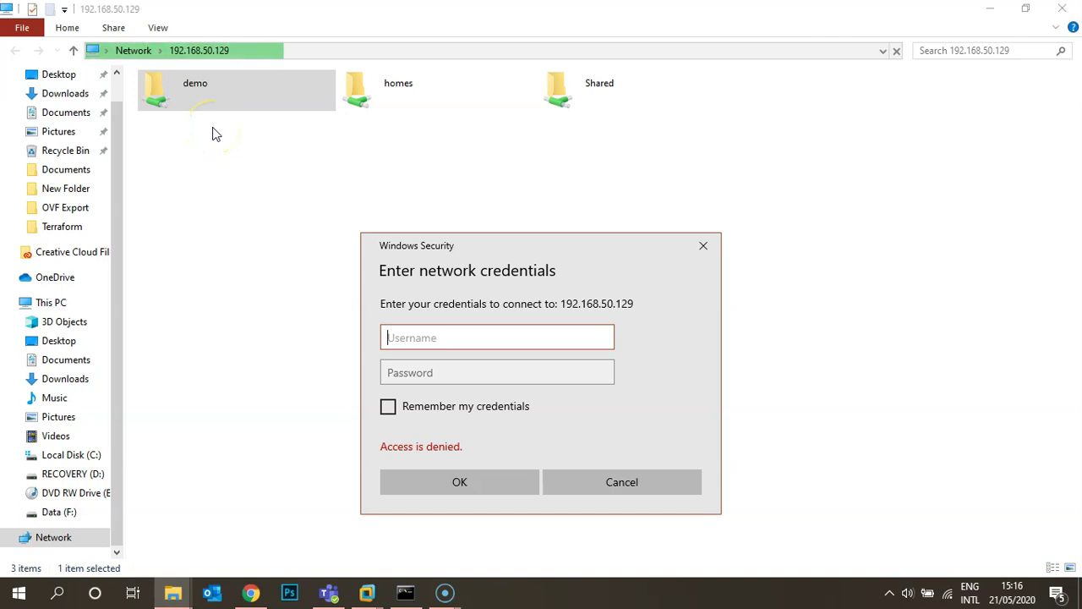
{"action": "left_click", "coordinate": [708, 251]}
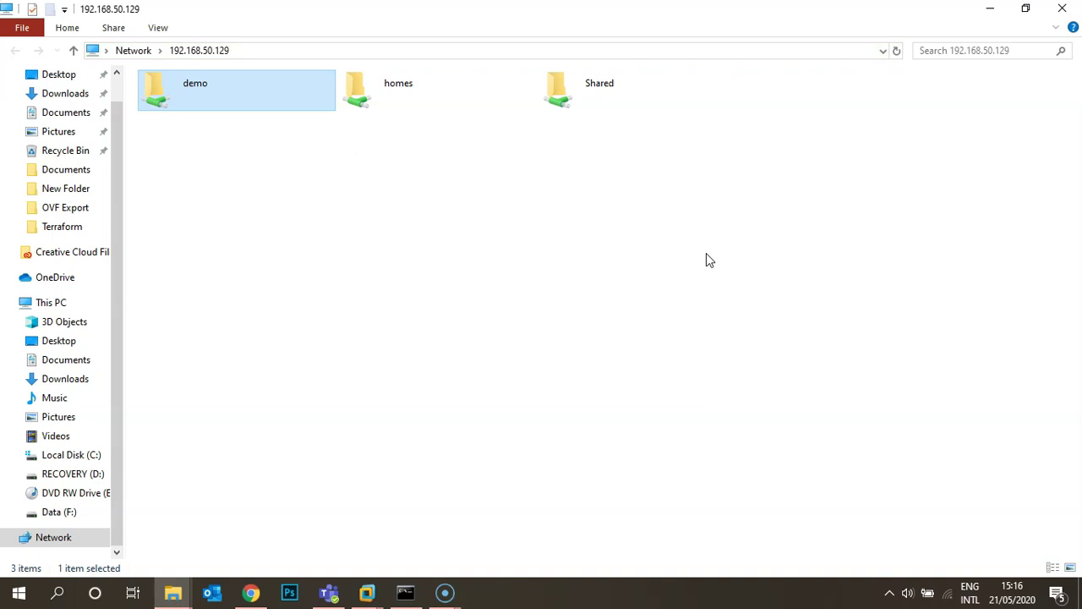
{"action": "left_click", "coordinate": [594, 110]}
{"action": "double_click", "coordinate": [586, 92]}
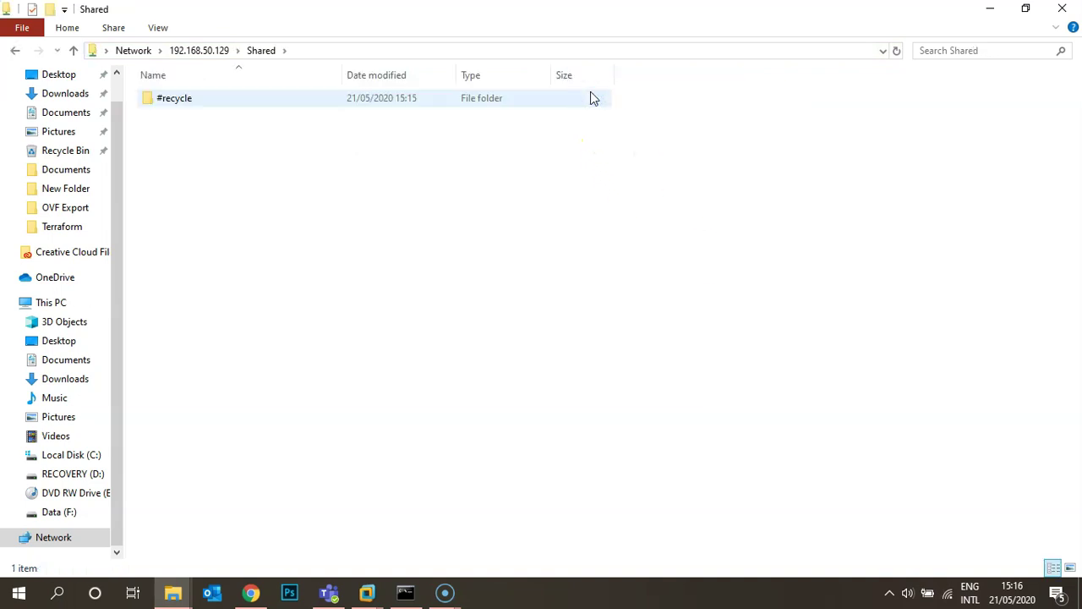
{"action": "double_click", "coordinate": [217, 105]}
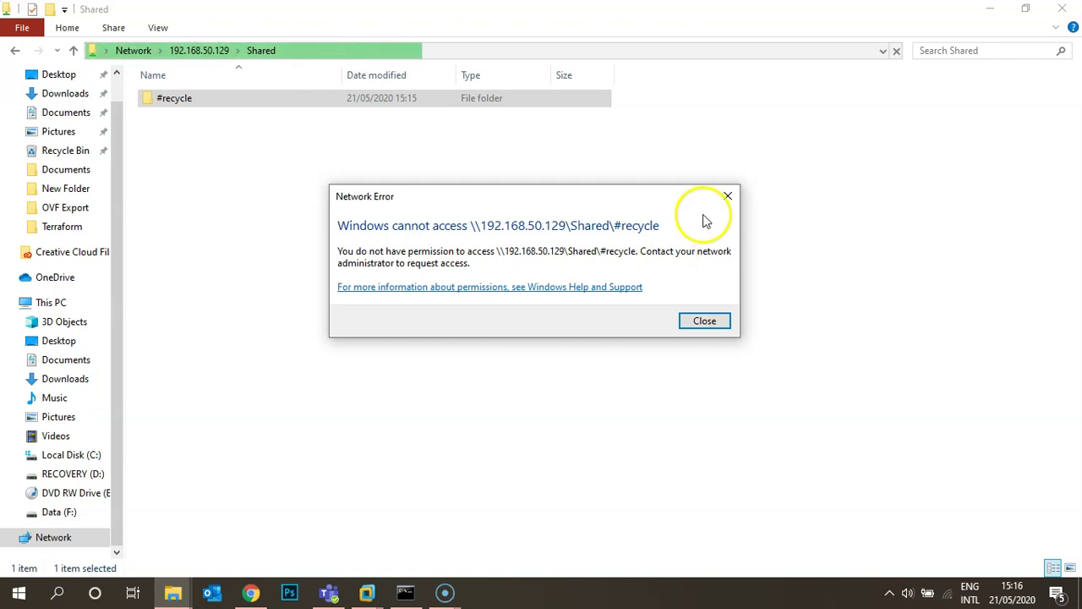
{"action": "left_click", "coordinate": [725, 193]}
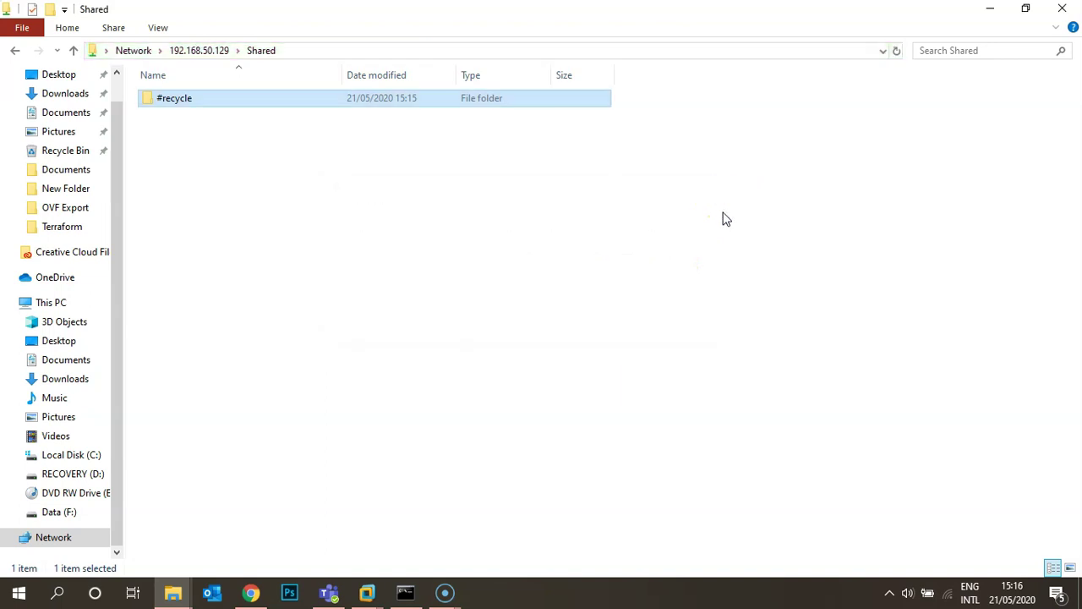
Step: Copy 3mcse notes.doc from Downloads into the NAS's Shared folder, then return to DSM
{"action": "left_click", "coordinate": [173, 592]}
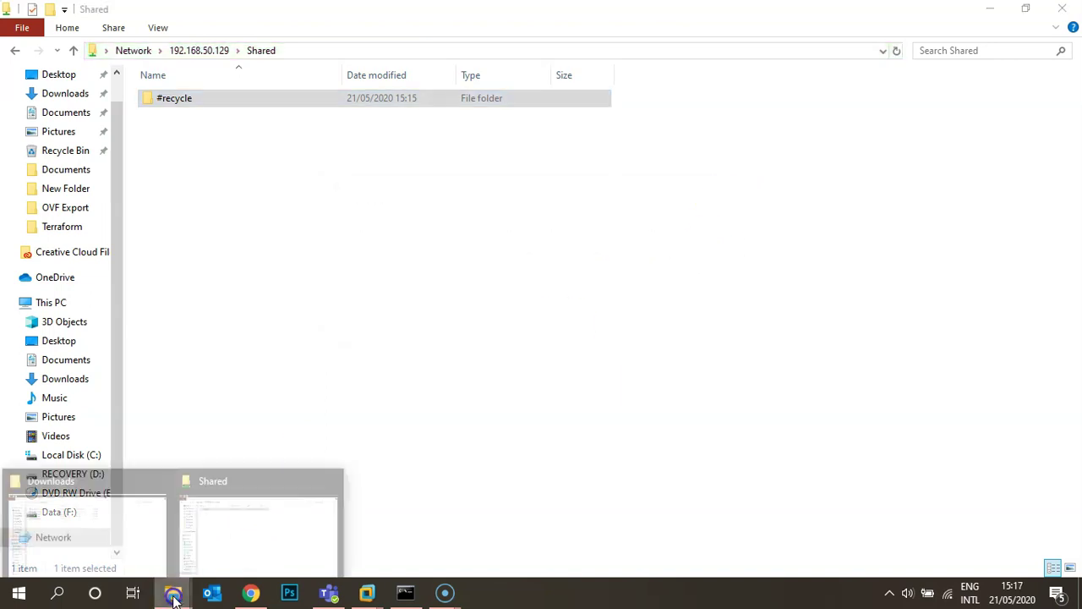
{"action": "left_click", "coordinate": [120, 529]}
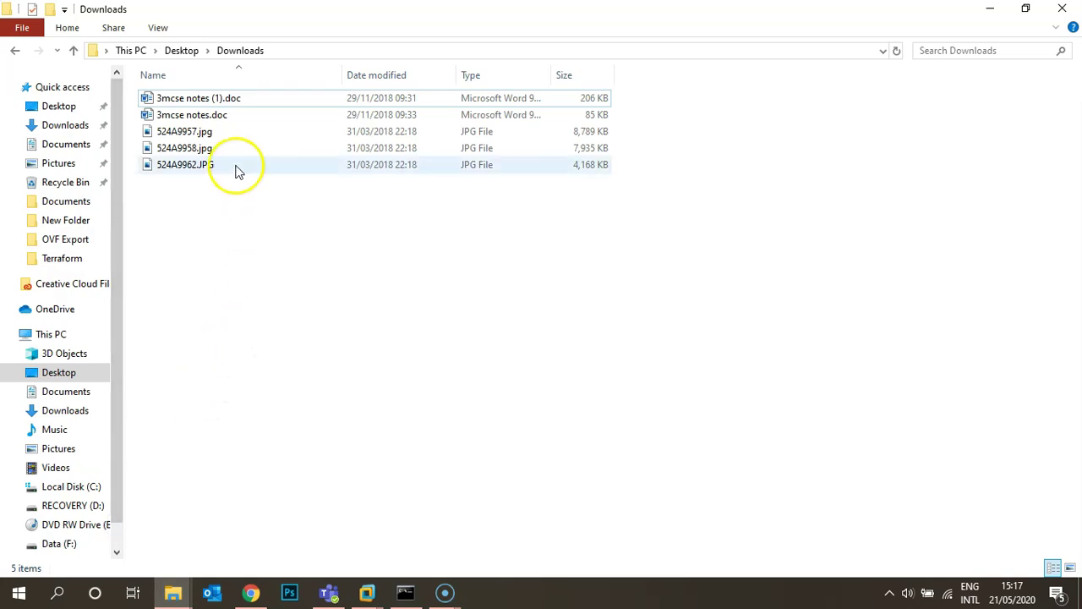
{"action": "left_click", "coordinate": [203, 114]}
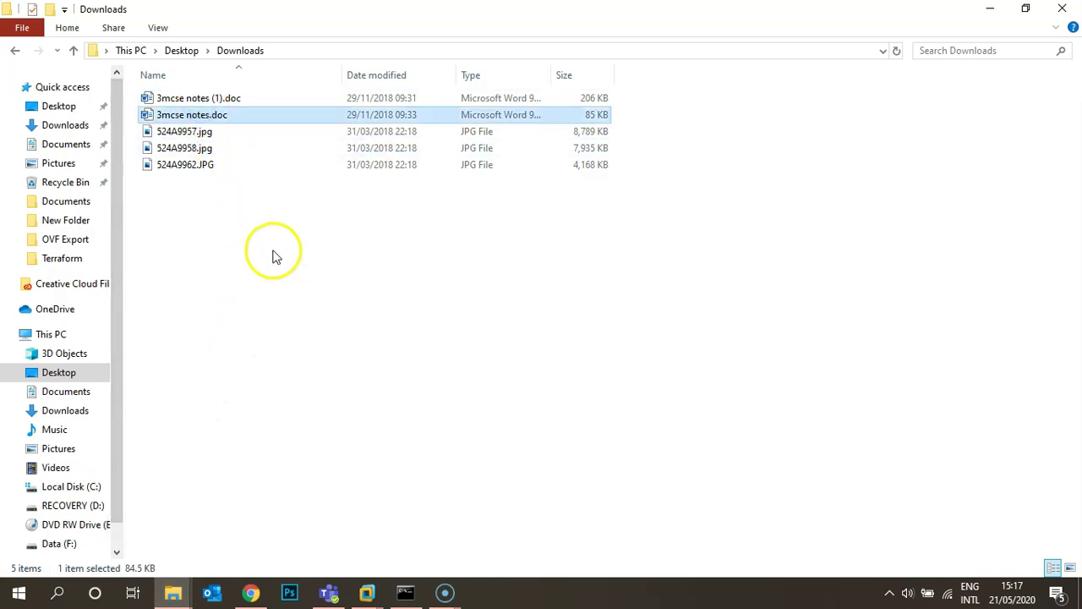
{"action": "left_click", "coordinate": [173, 592]}
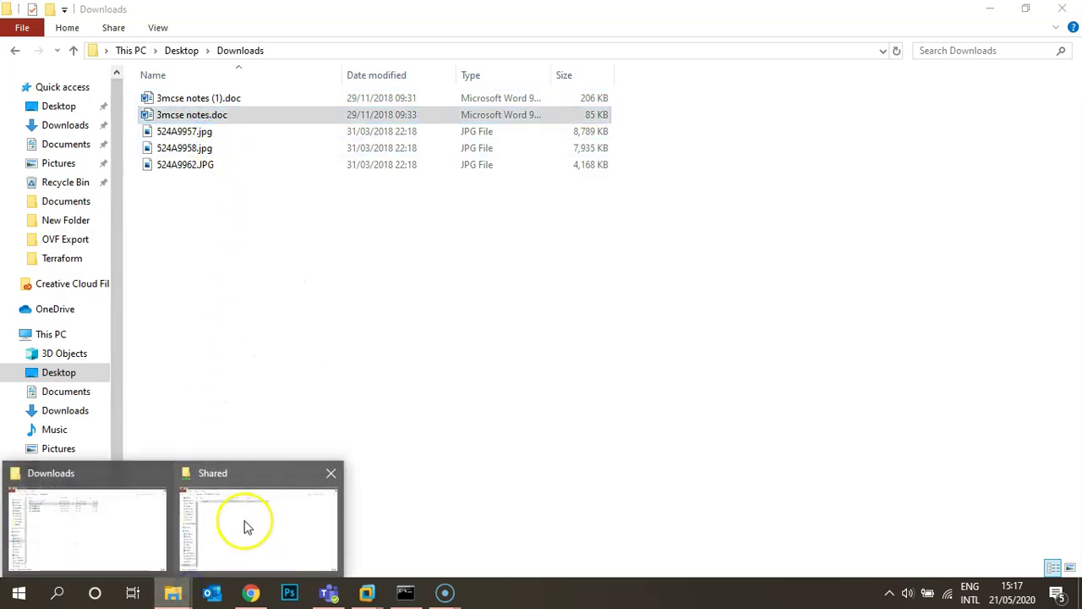
{"action": "left_click", "coordinate": [247, 518]}
{"action": "key", "text": "ctrl+v"}
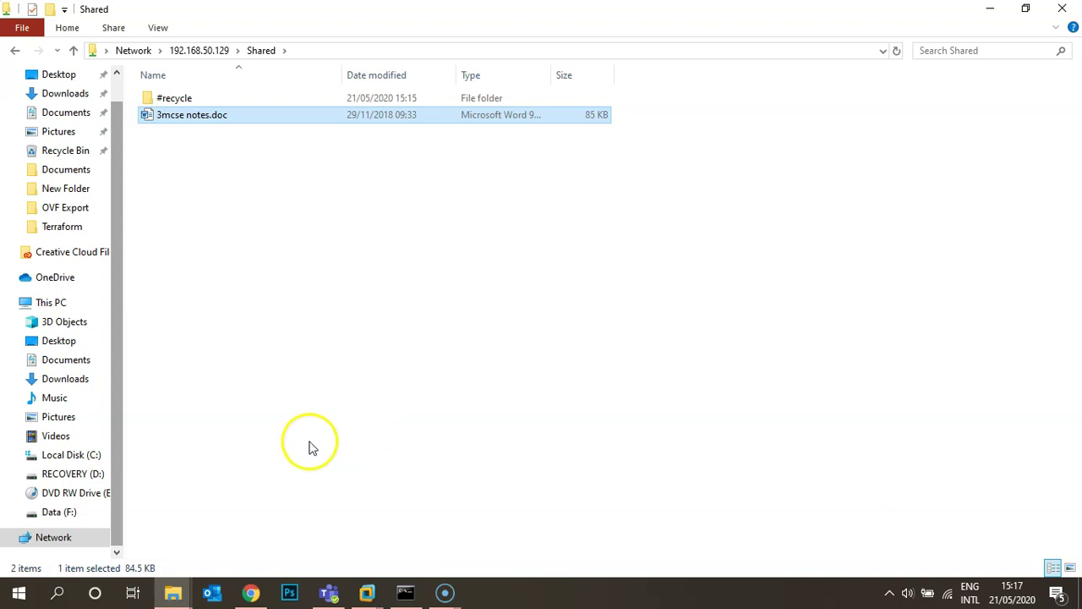
{"action": "left_click", "coordinate": [254, 594]}
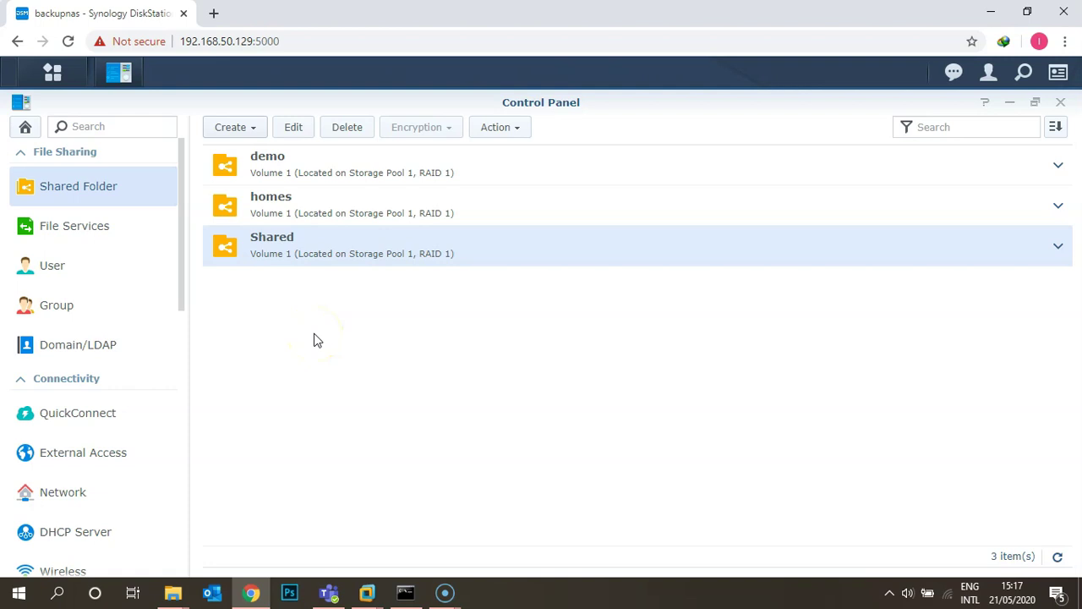
Step: Open File Station on the Shared folder and select 3mcse notes.doc to browse Tools
{"action": "left_click", "coordinate": [52, 73]}
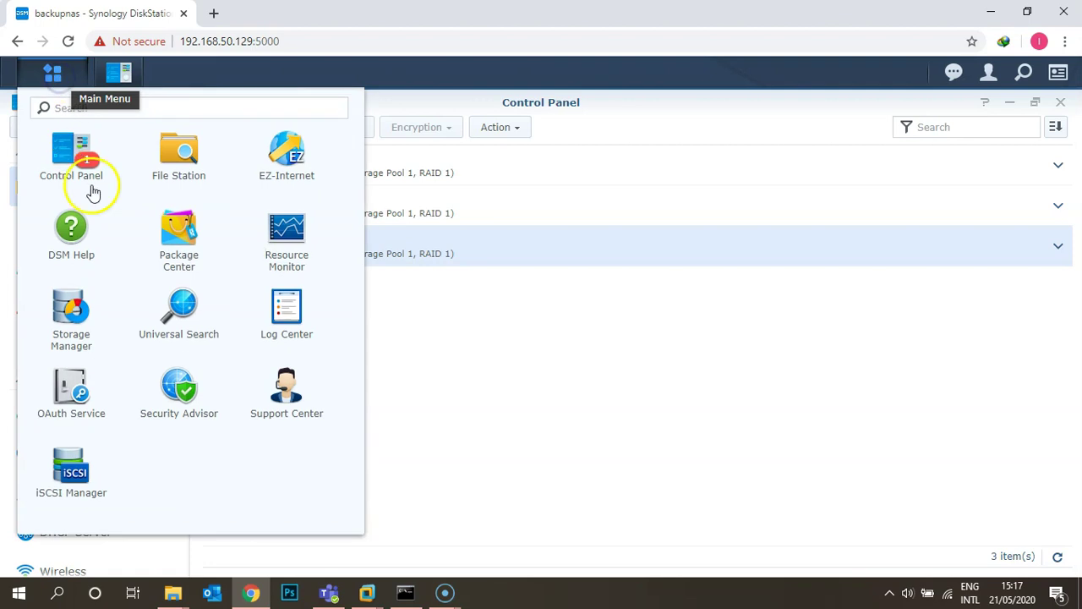
{"action": "left_click", "coordinate": [180, 159]}
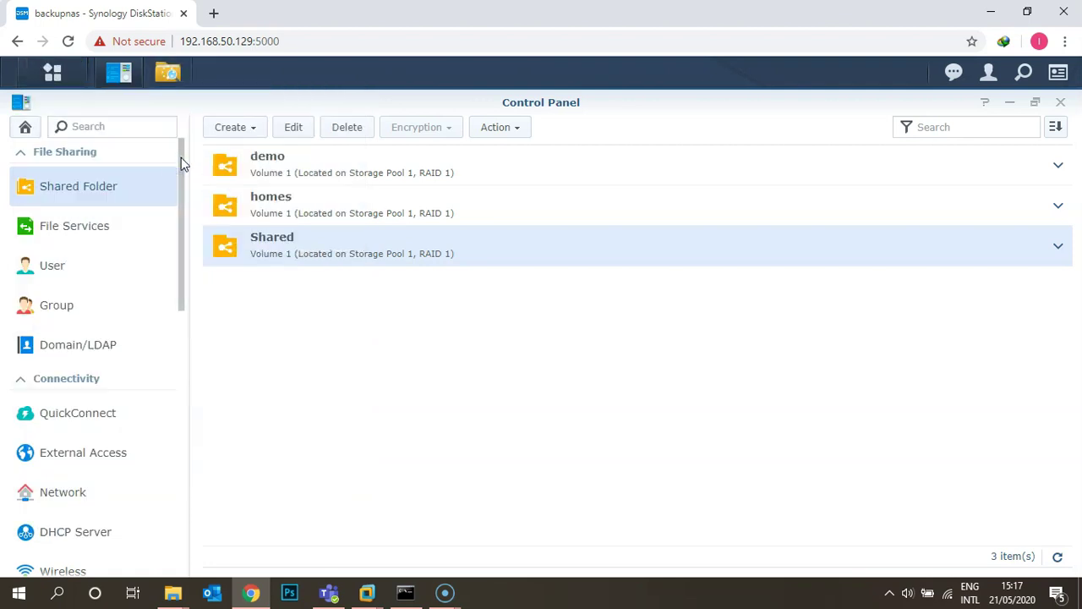
{"action": "left_click", "coordinate": [352, 239]}
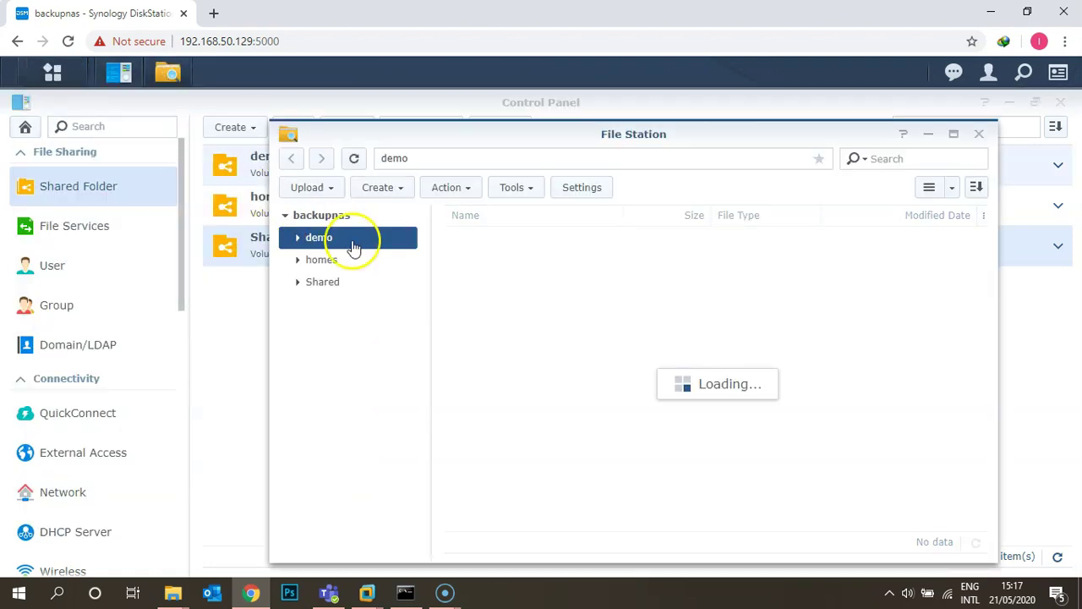
{"action": "left_click", "coordinate": [323, 291]}
{"action": "left_click_drag", "start_coordinate": [415, 127], "coordinate": [287, 91]}
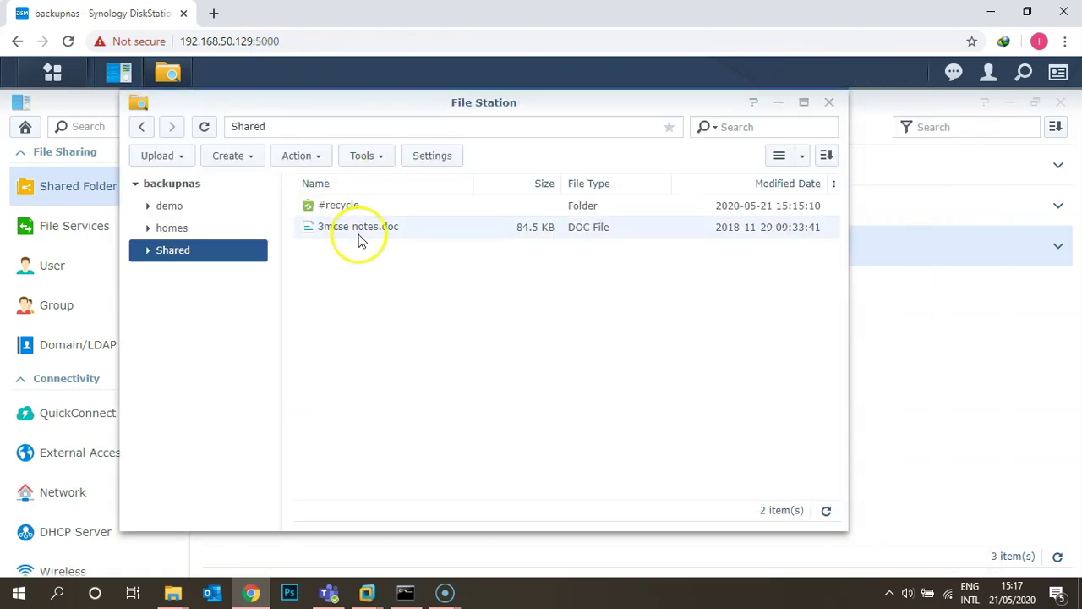
{"action": "left_click", "coordinate": [406, 236]}
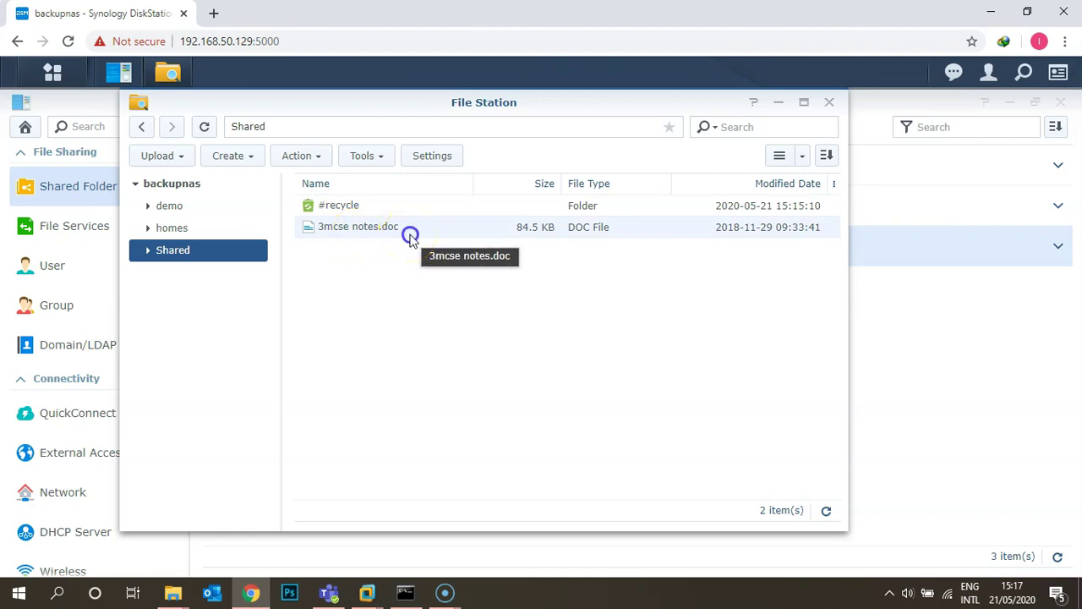
{"action": "left_click", "coordinate": [361, 159]}
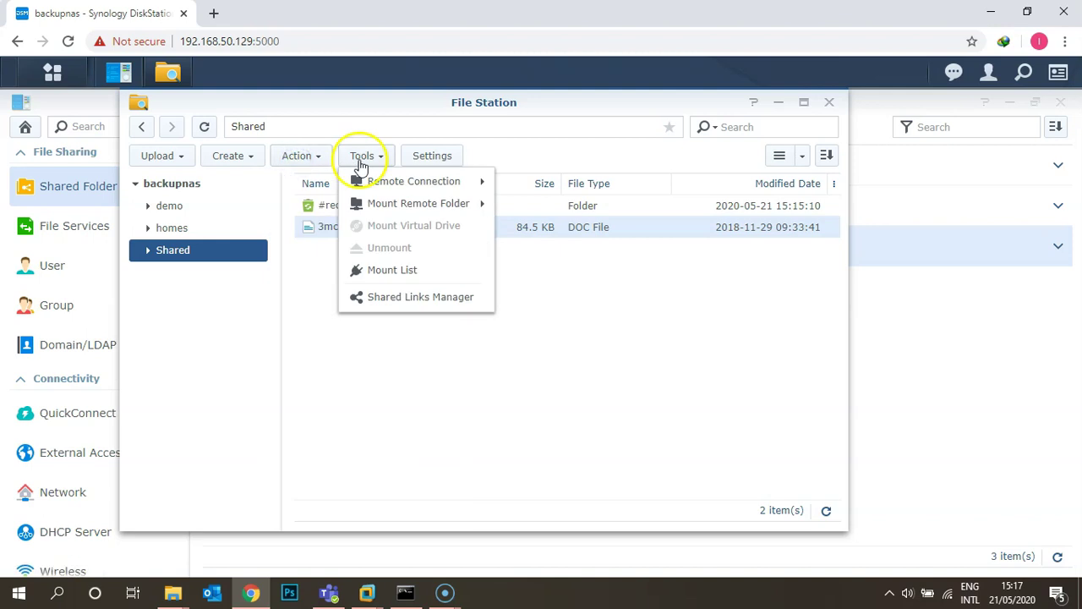
{"action": "left_click", "coordinate": [297, 156]}
{"action": "left_click", "coordinate": [296, 158]}
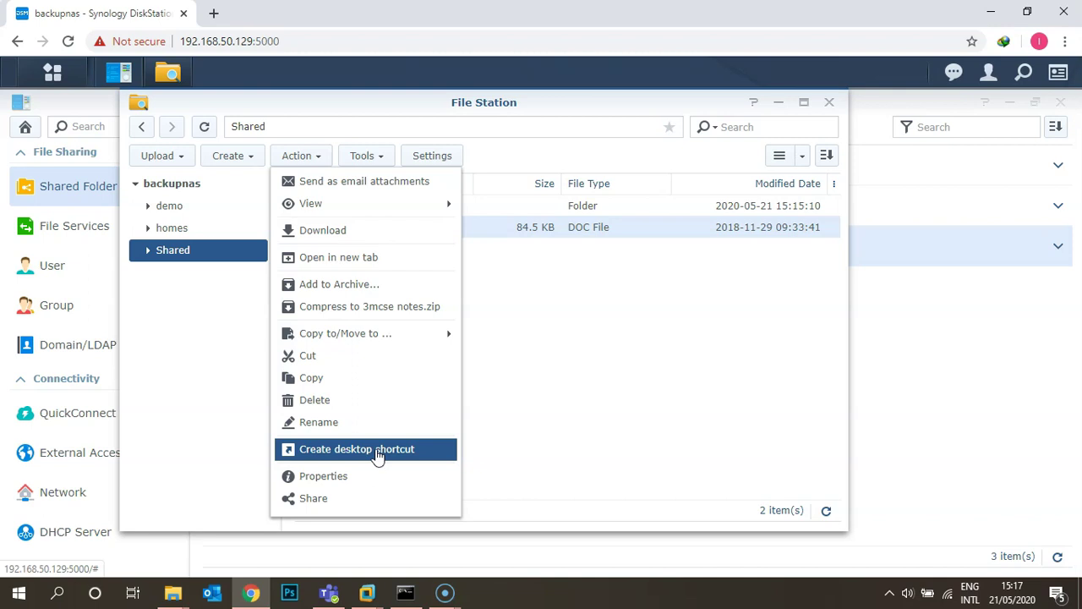
{"action": "left_click", "coordinate": [497, 355]}
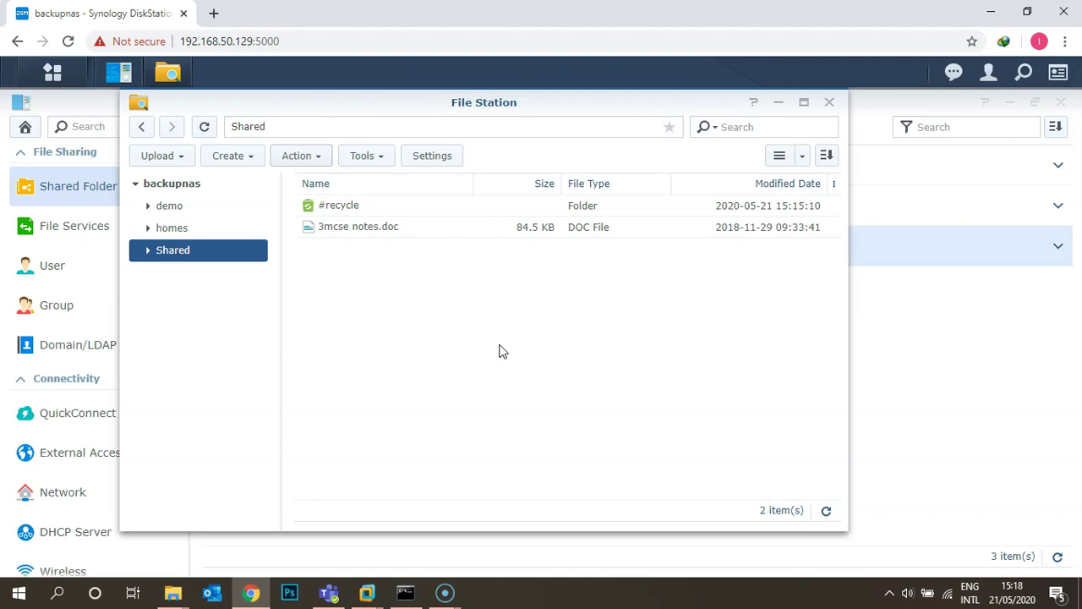
Step: Delete 3mcse notes.doc from the NAS's Shared folder in File Explorer, then return to DSM
{"action": "left_click", "coordinate": [173, 592]}
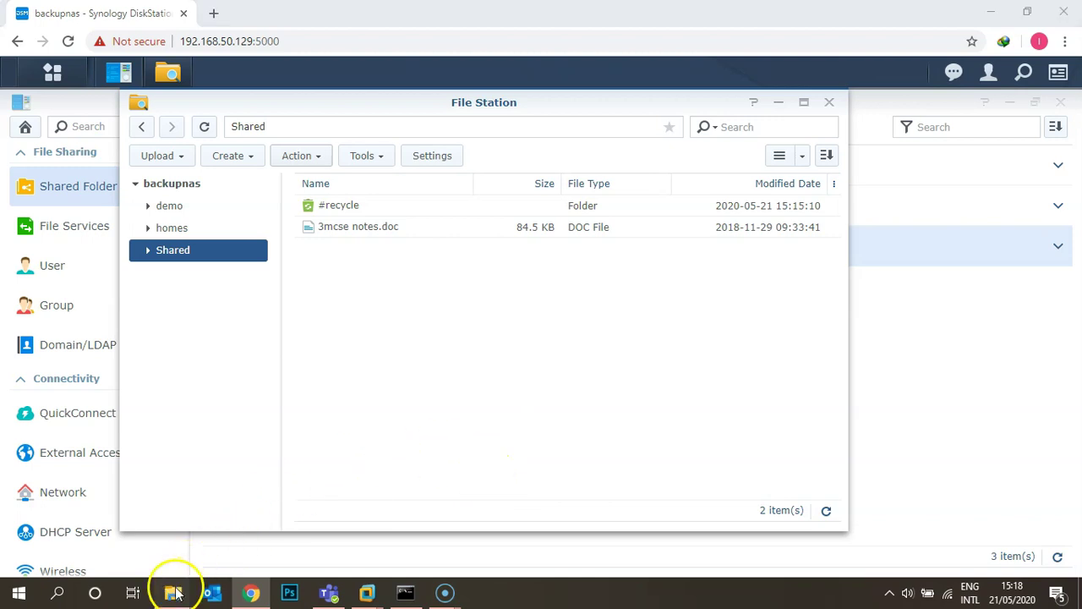
{"action": "left_click", "coordinate": [232, 533]}
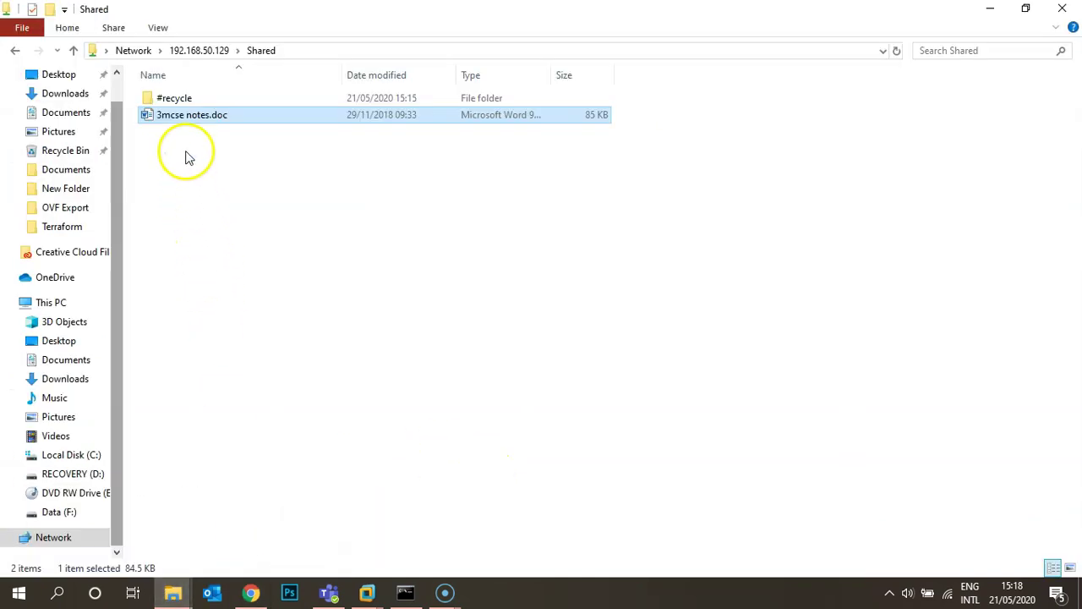
{"action": "key", "text": "Delete"}
{"action": "key", "text": "Return"}
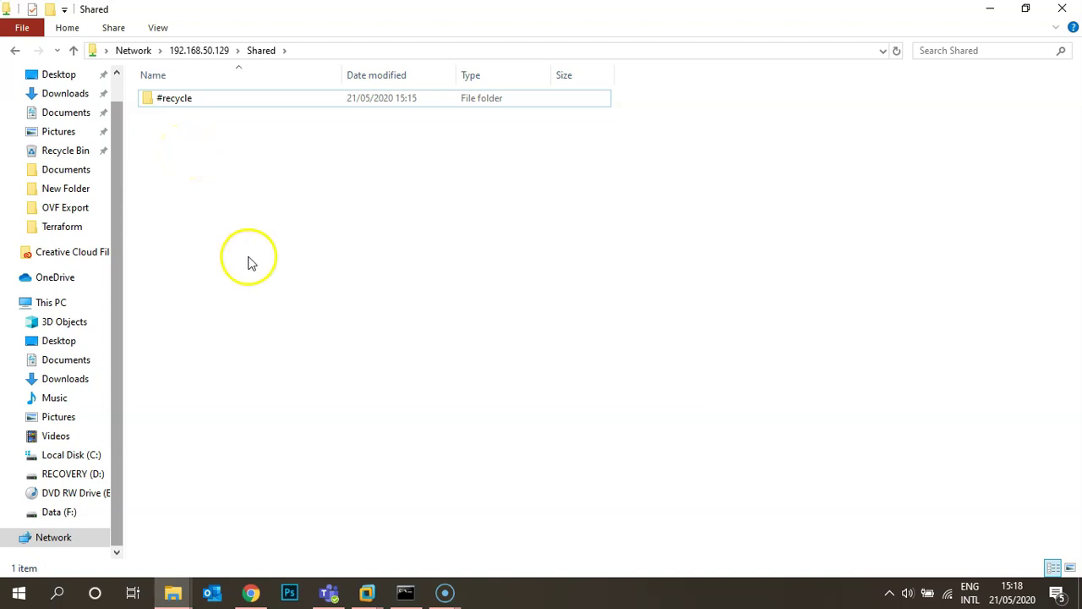
{"action": "left_click", "coordinate": [251, 592]}
Step: Move 3mcse notes.doc from #recycle back into Shared with Overwrite, then open Shared
{"action": "left_click", "coordinate": [204, 126]}
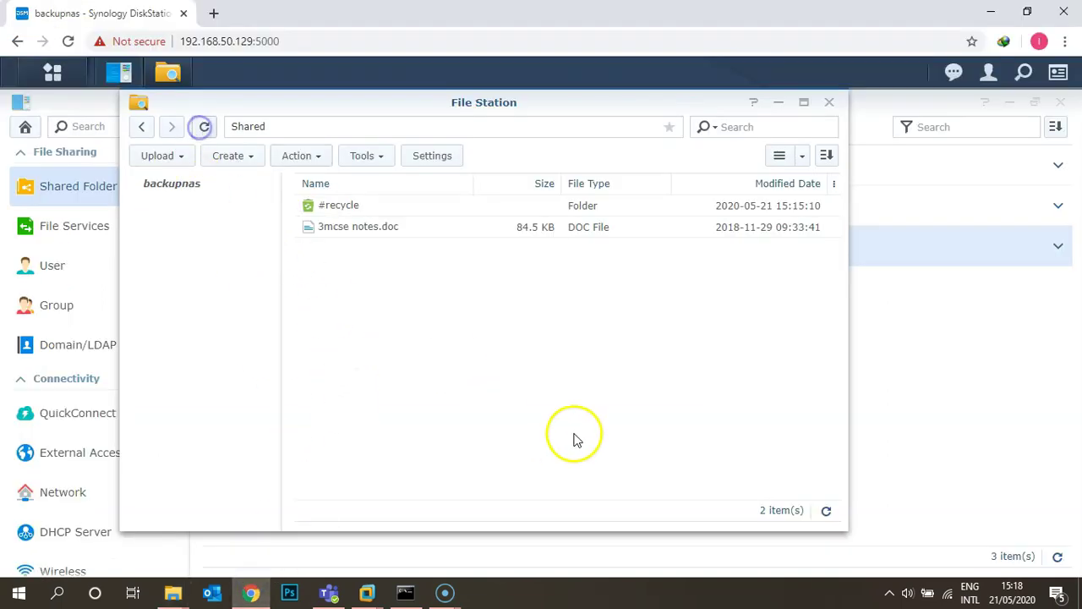
{"action": "double_click", "coordinate": [349, 216]}
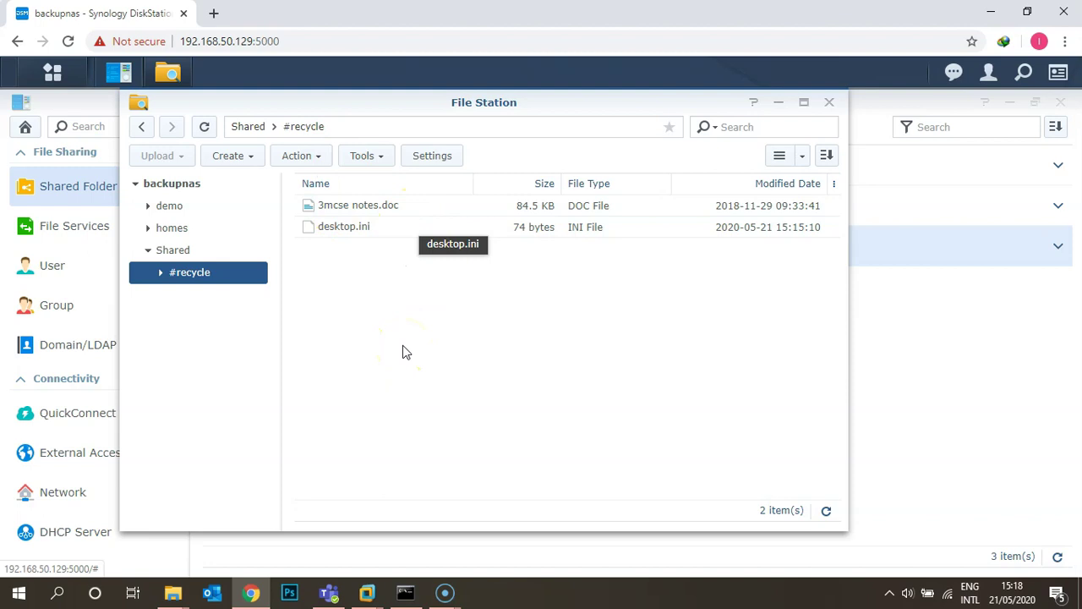
{"action": "left_click", "coordinate": [356, 200]}
{"action": "right_click", "coordinate": [356, 203]}
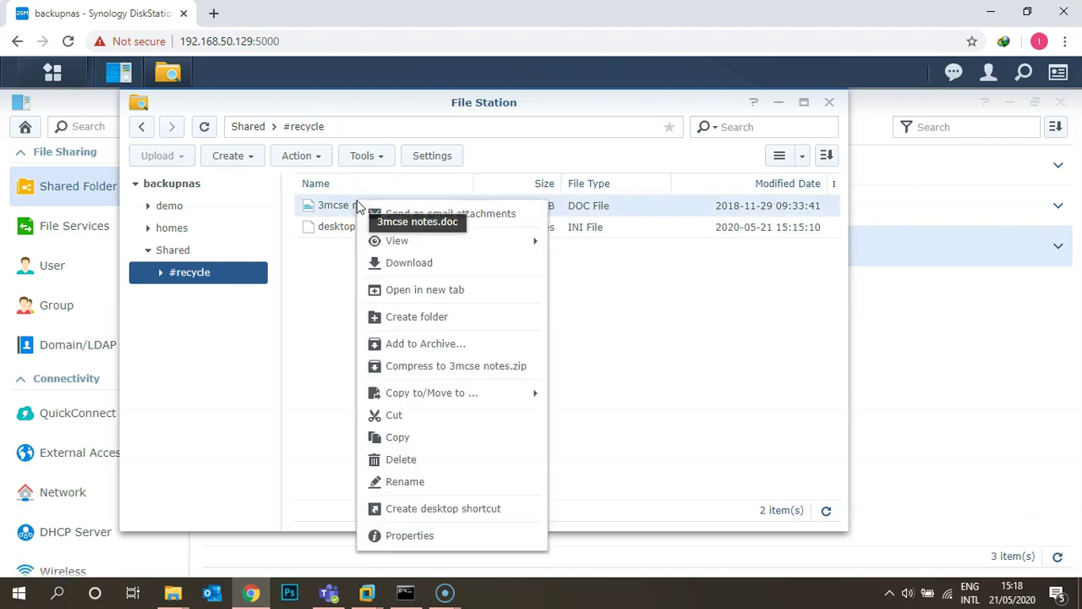
{"action": "mouse_move", "coordinate": [436, 401]}
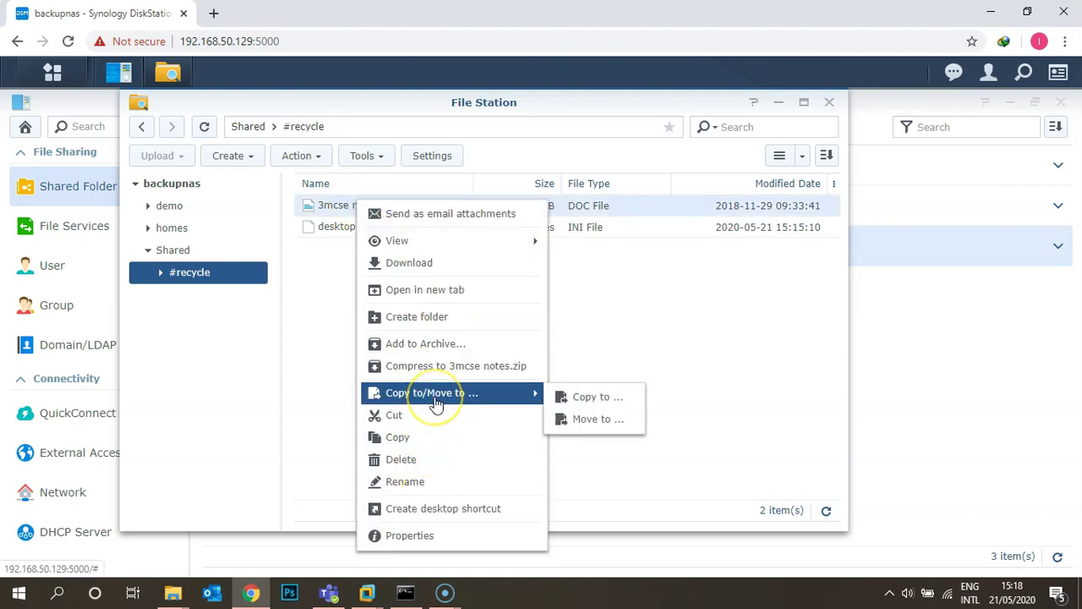
{"action": "left_click", "coordinate": [591, 419]}
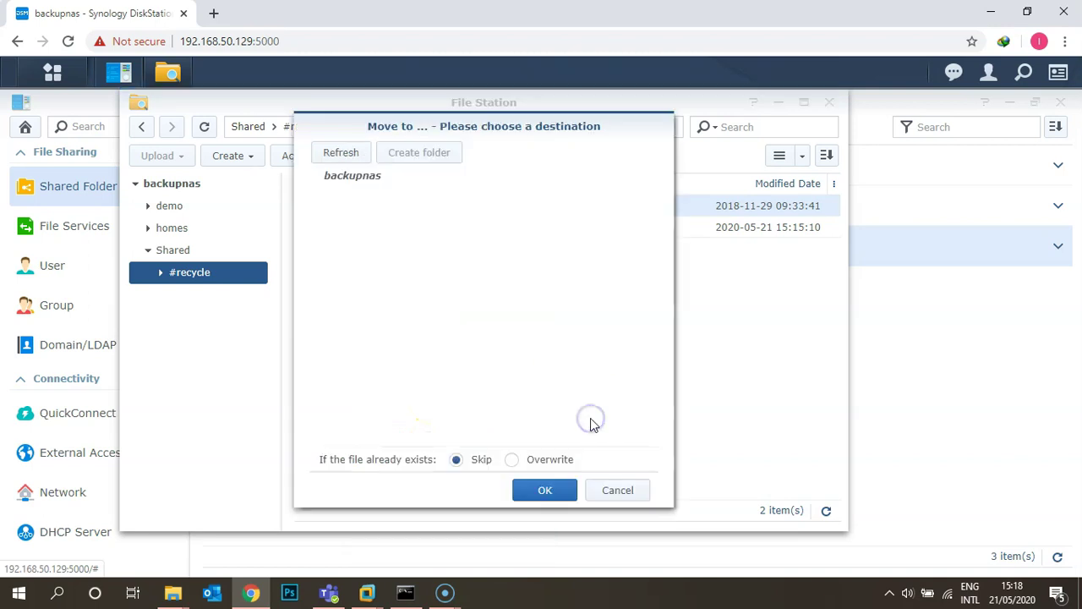
{"action": "left_click", "coordinate": [357, 247]}
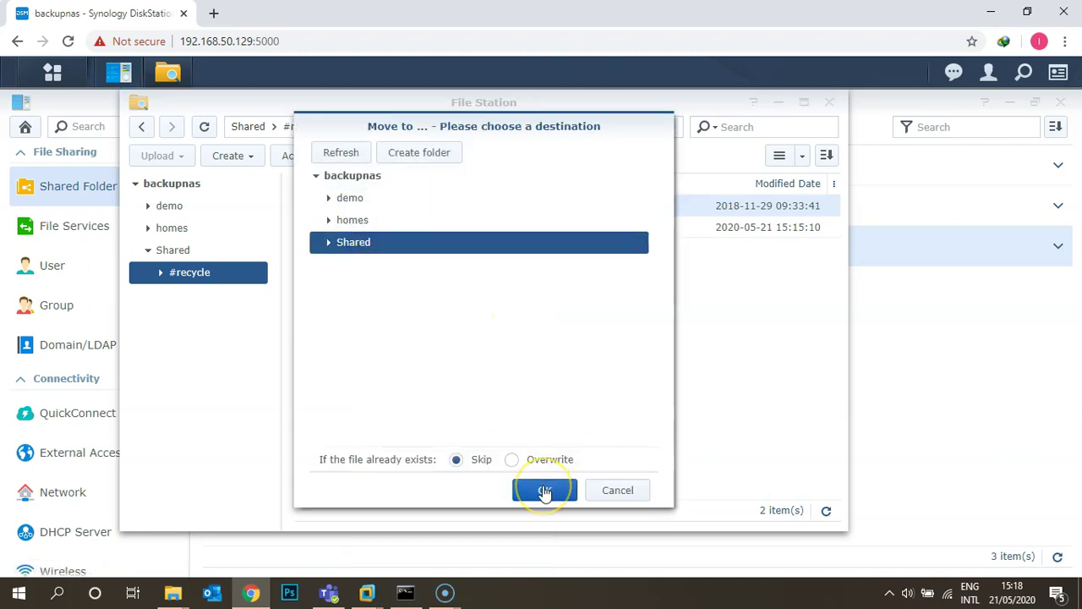
{"action": "left_click", "coordinate": [512, 460]}
{"action": "left_click", "coordinate": [527, 492]}
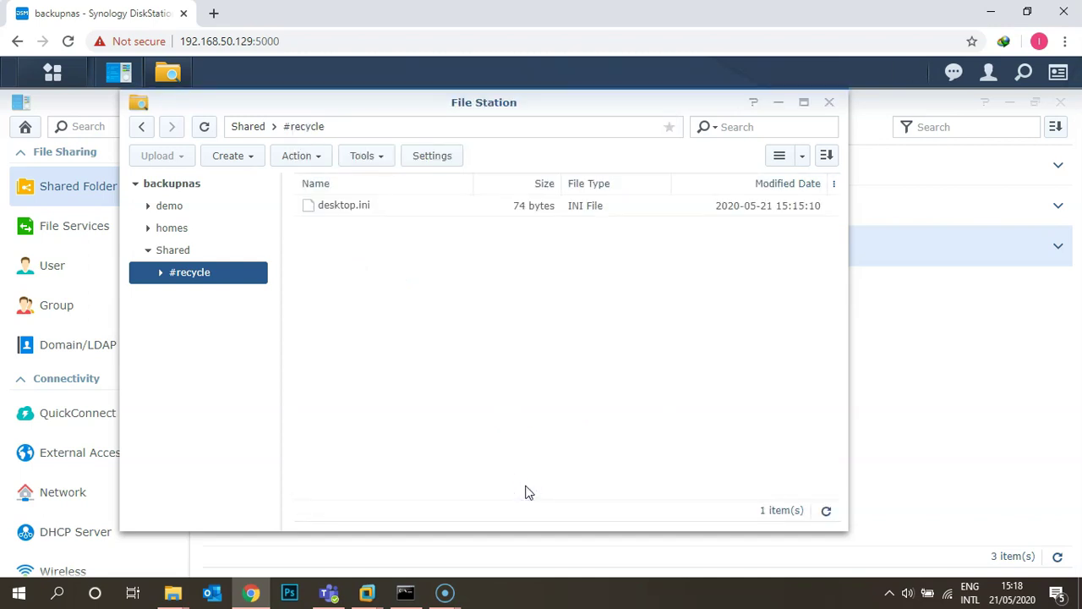
{"action": "left_click", "coordinate": [183, 251]}
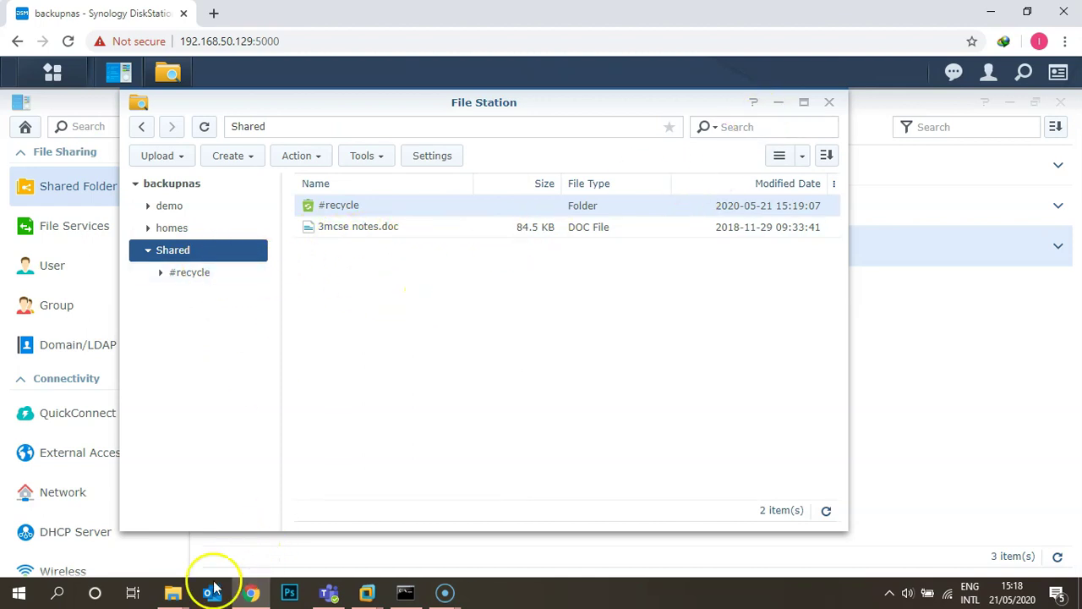
Step: Confirm in File Explorer that the 85 KB 3mcse notes.doc is back in Shared
{"action": "left_click", "coordinate": [173, 591]}
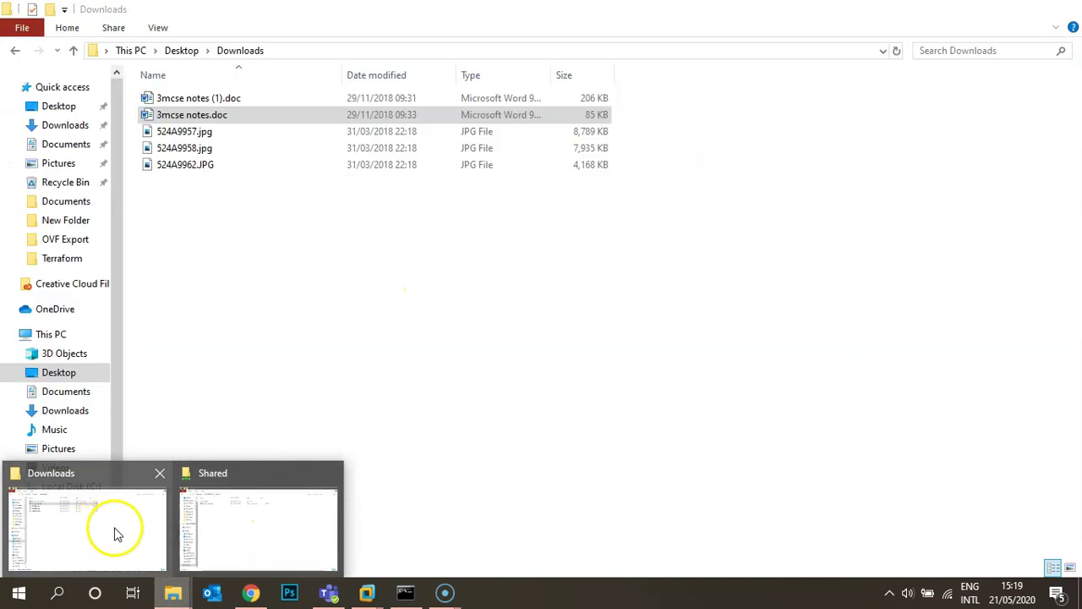
{"action": "left_click", "coordinate": [229, 525]}
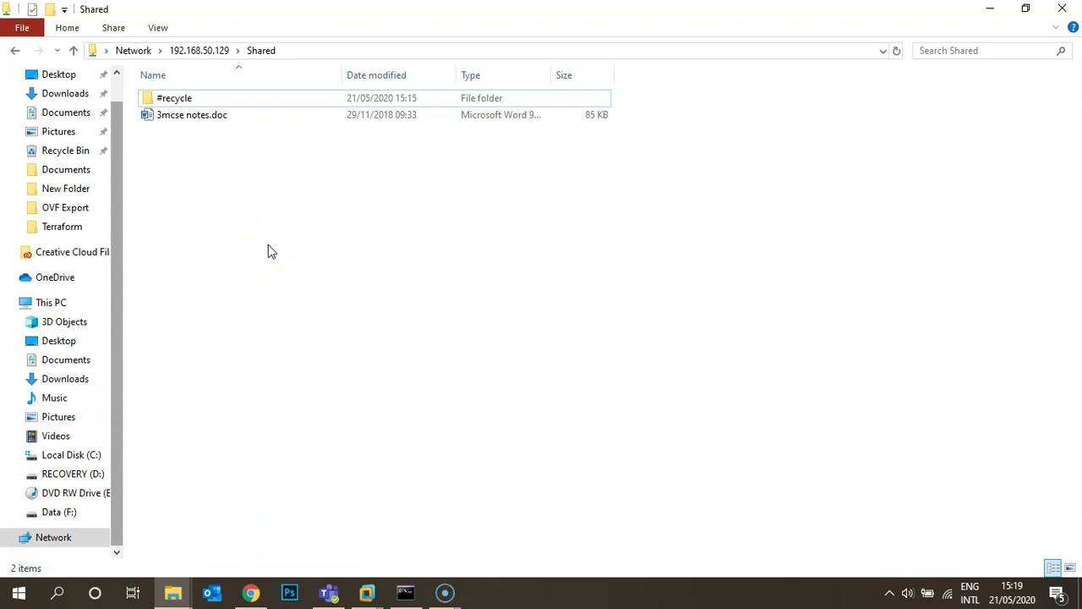
{"action": "left_click", "coordinate": [251, 592]}
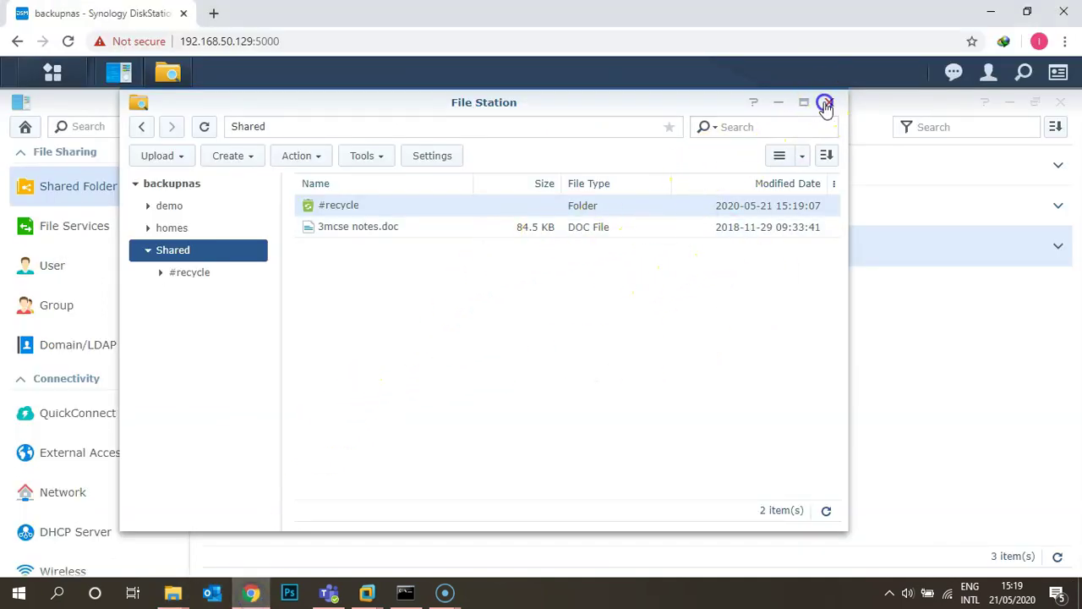
Step: Close File Station and save Shared with 'Hide this shared folder in My Network Places' ticked
{"action": "left_click", "coordinate": [828, 102]}
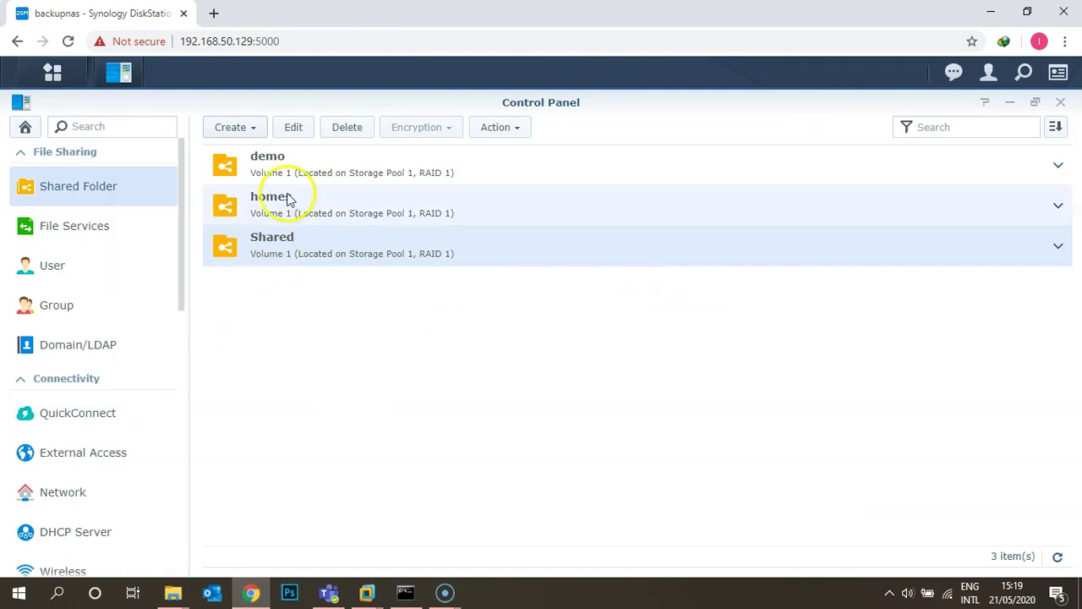
{"action": "left_click", "coordinate": [290, 127]}
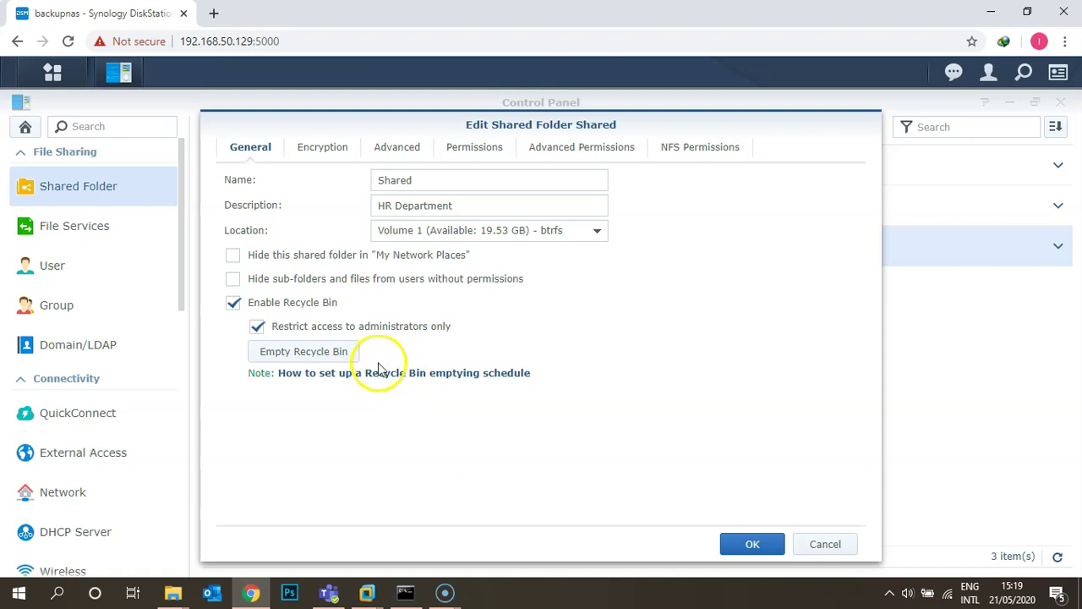
{"action": "left_click", "coordinate": [233, 255]}
{"action": "left_click", "coordinate": [783, 551]}
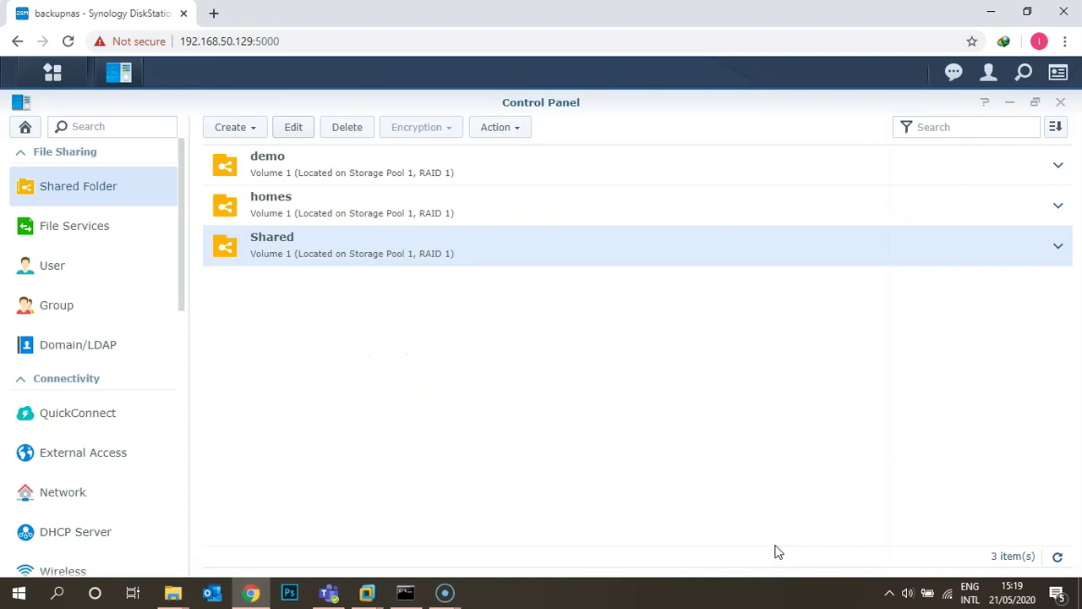
{"action": "left_click", "coordinate": [172, 592]}
Step: Close the Shared Explorer window and open \\192.168.50.129, which lists only demo and homes
{"action": "left_click", "coordinate": [225, 546]}
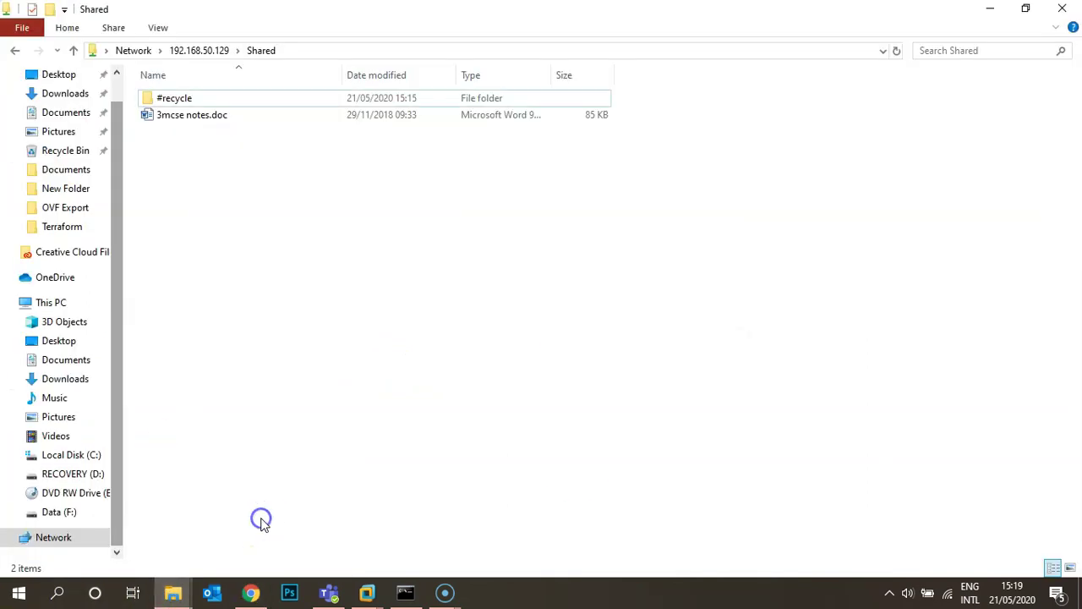
{"action": "left_click", "coordinate": [1058, 10]}
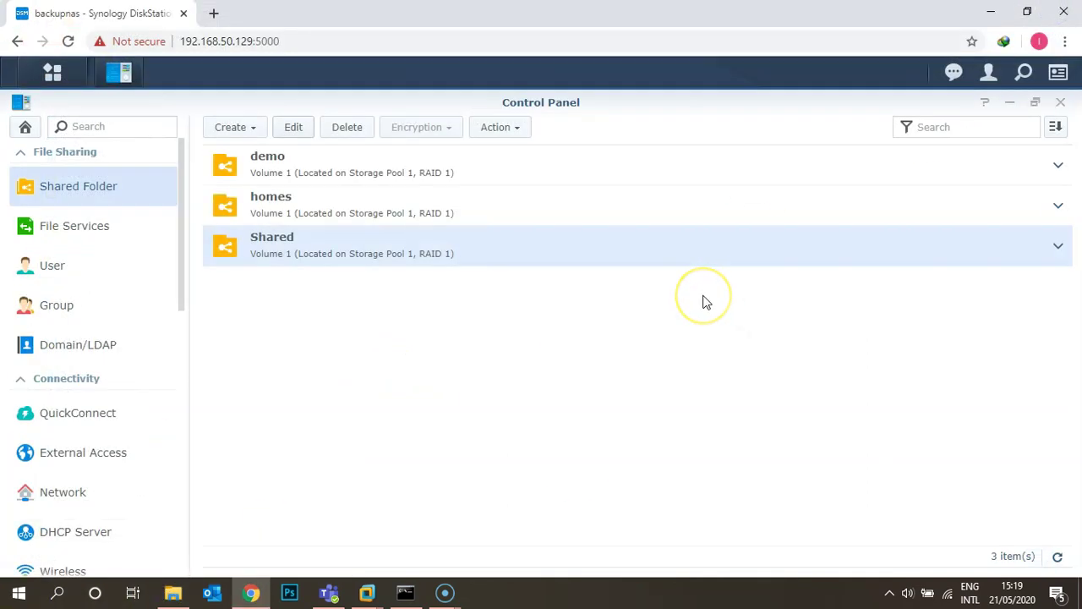
{"action": "key", "text": "super+r"}
{"action": "key", "text": "Return"}
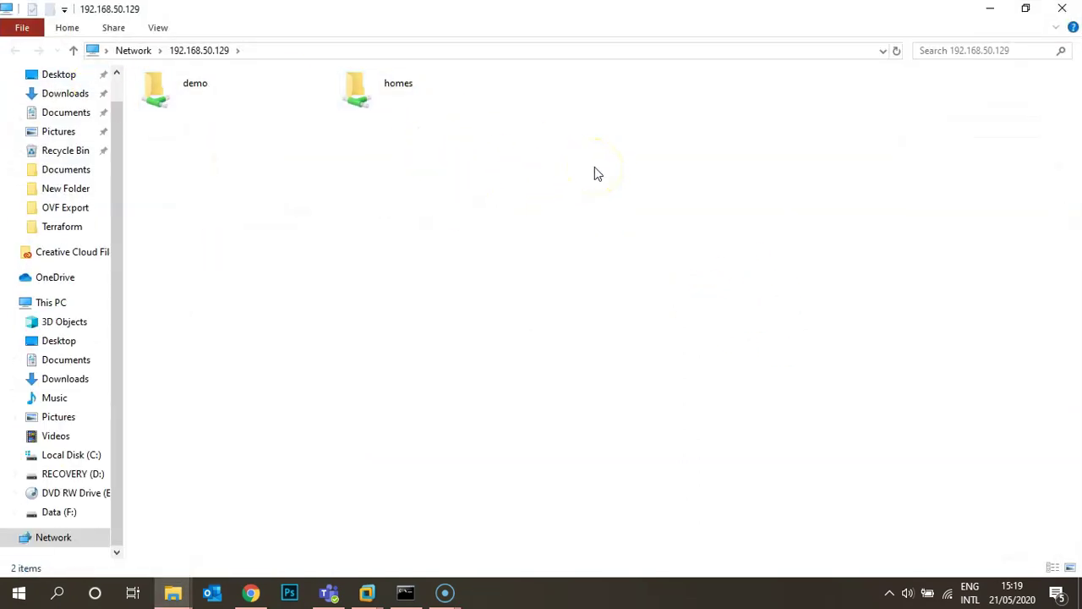
Step: Open the hidden folder directly at \\192.168.50.129\shared, then minimize Explorer
{"action": "left_click", "coordinate": [414, 51]}
{"action": "left_click", "coordinate": [415, 53]}
{"action": "type", "text": "\\shared"}
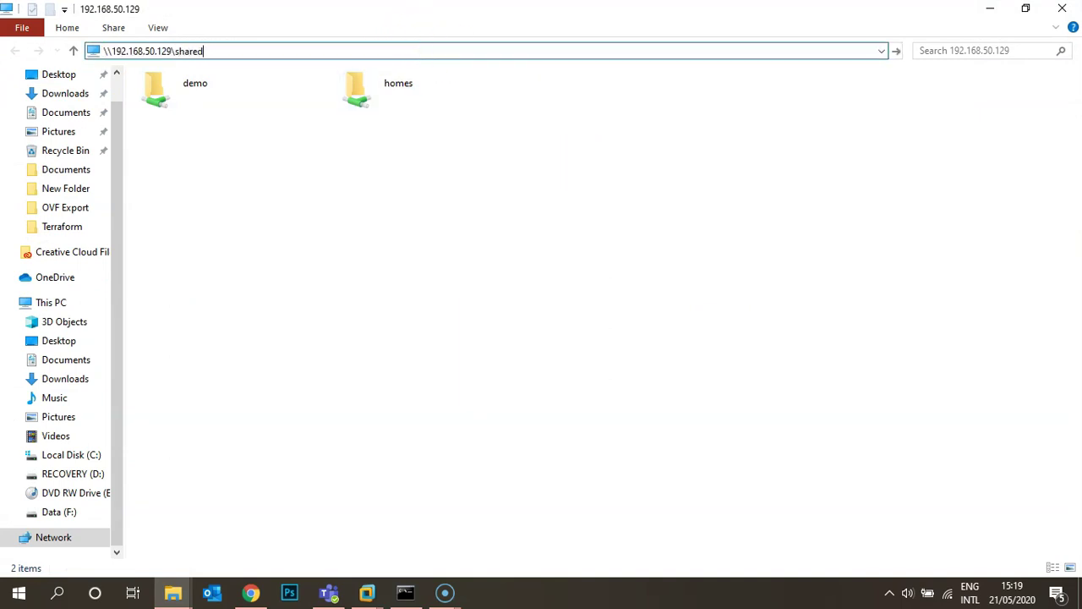
{"action": "key", "text": "Return"}
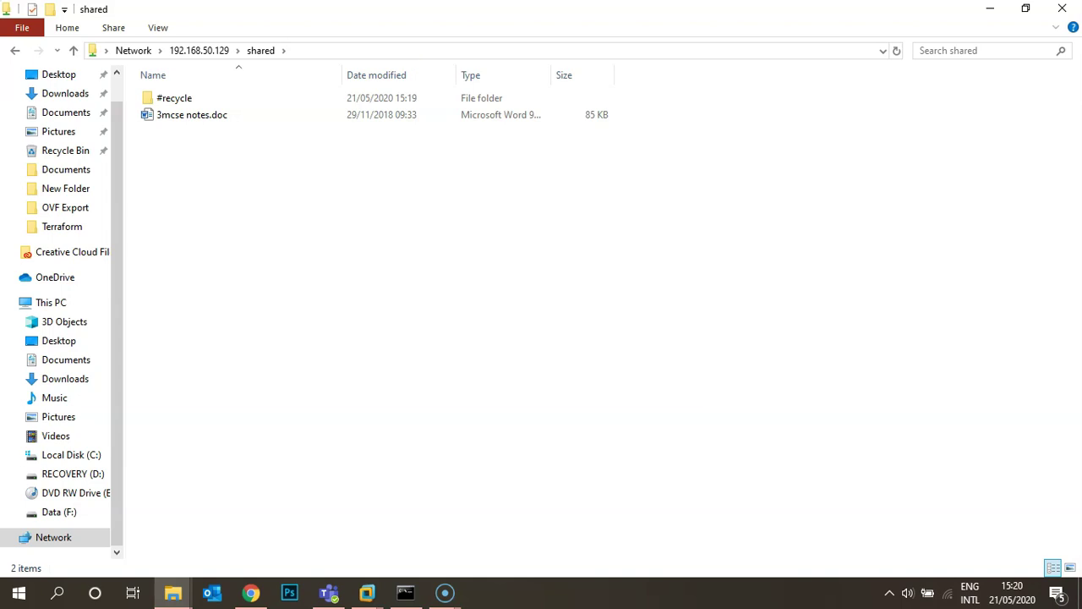
{"action": "left_click", "coordinate": [986, 11]}
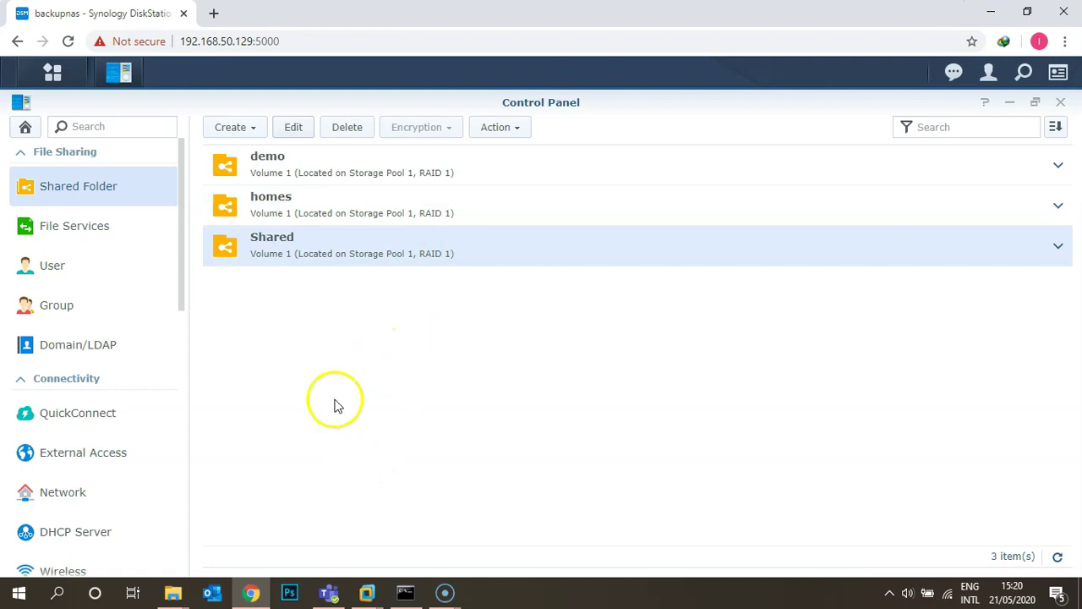
Step: In Shared's Edit dialog, enable the shared folder quota at 10 GB on the Advanced tab
{"action": "left_click", "coordinate": [279, 247]}
{"action": "left_click", "coordinate": [289, 127]}
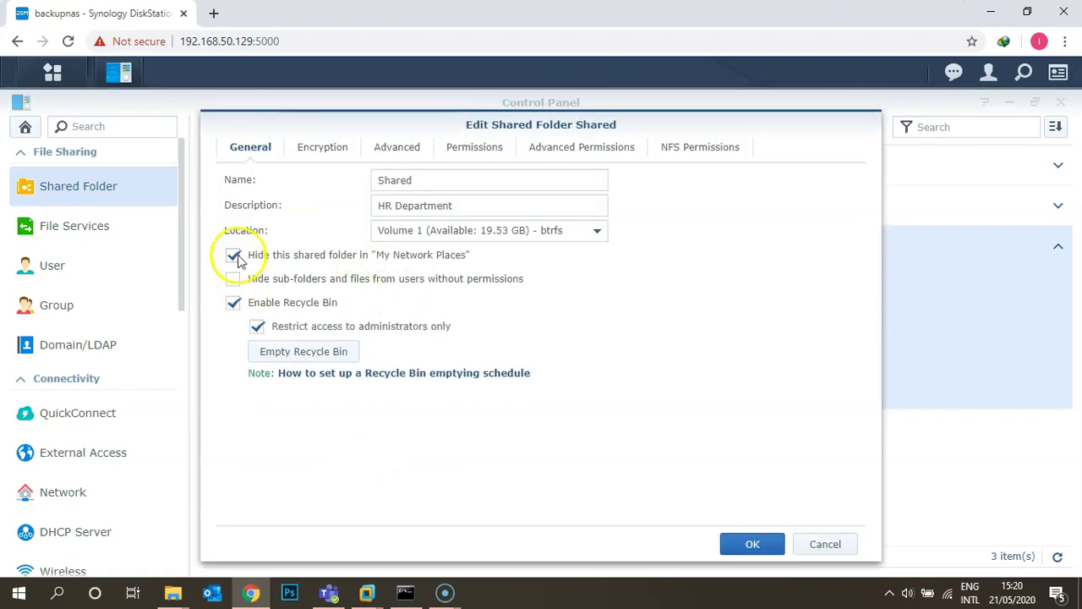
{"action": "left_click", "coordinate": [233, 255]}
{"action": "left_click", "coordinate": [322, 147]}
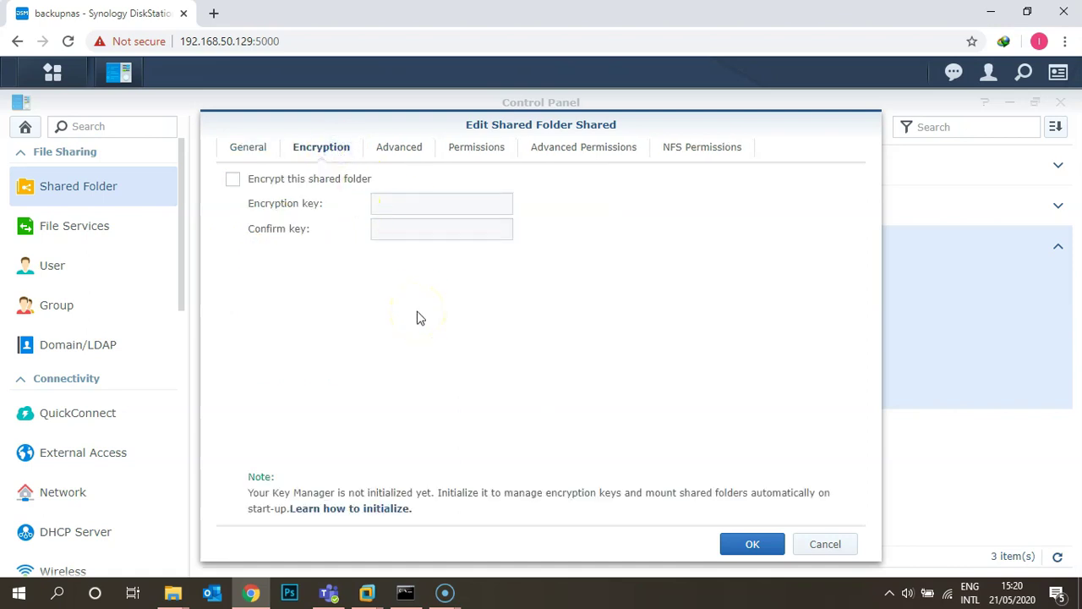
{"action": "left_click", "coordinate": [399, 151]}
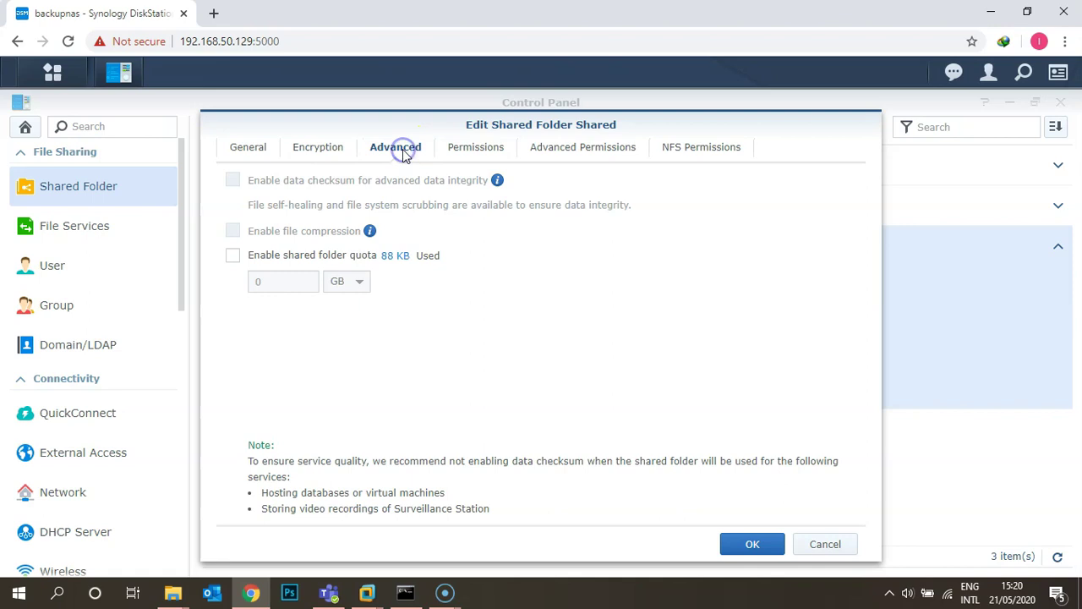
{"action": "left_click", "coordinate": [233, 256]}
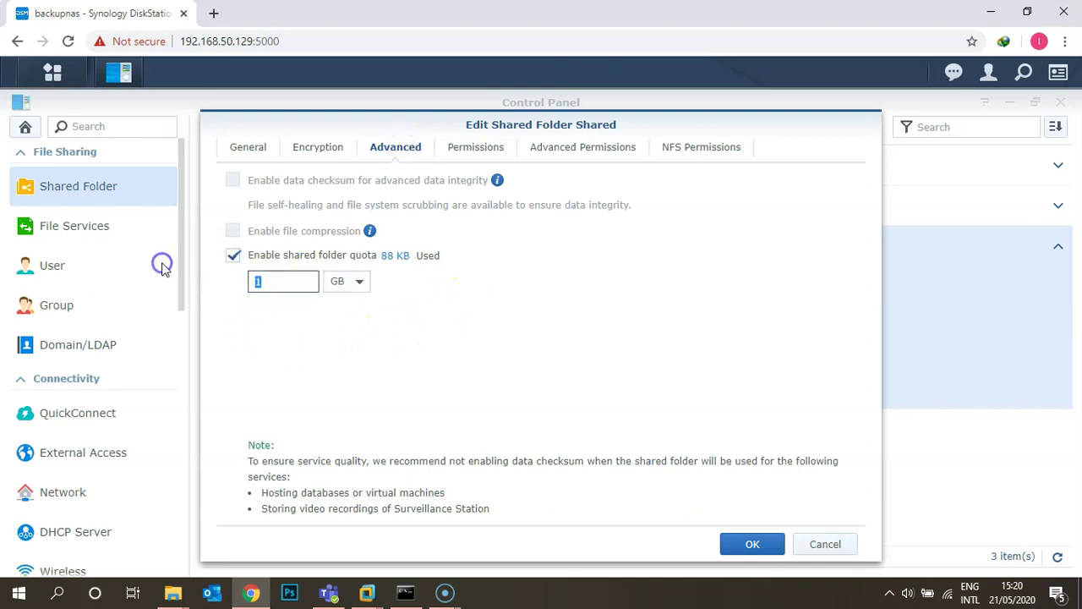
{"action": "type", "text": "10"}
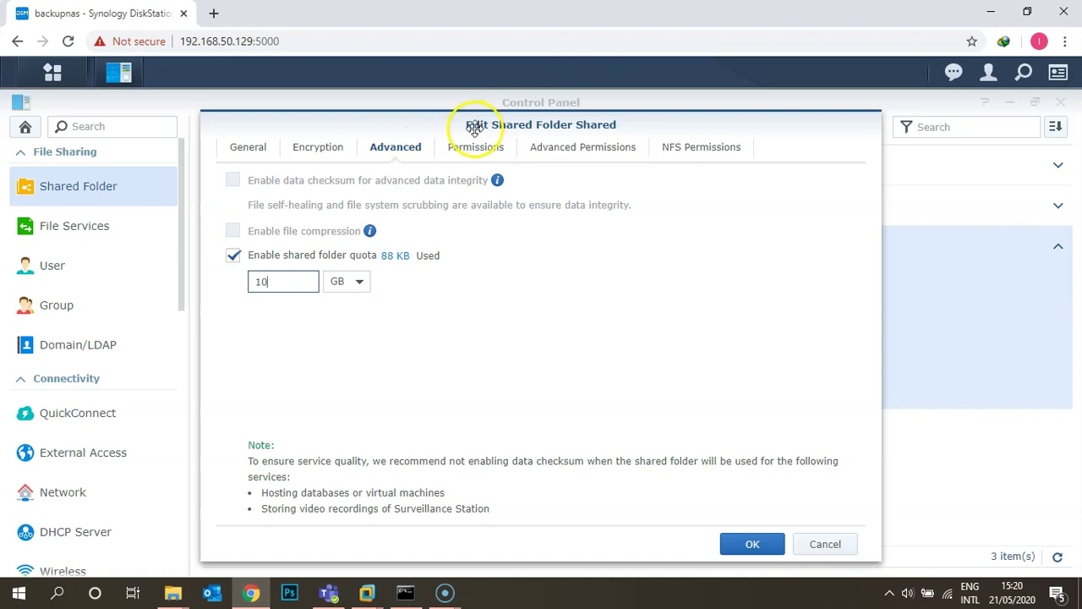
{"action": "left_click", "coordinate": [470, 148]}
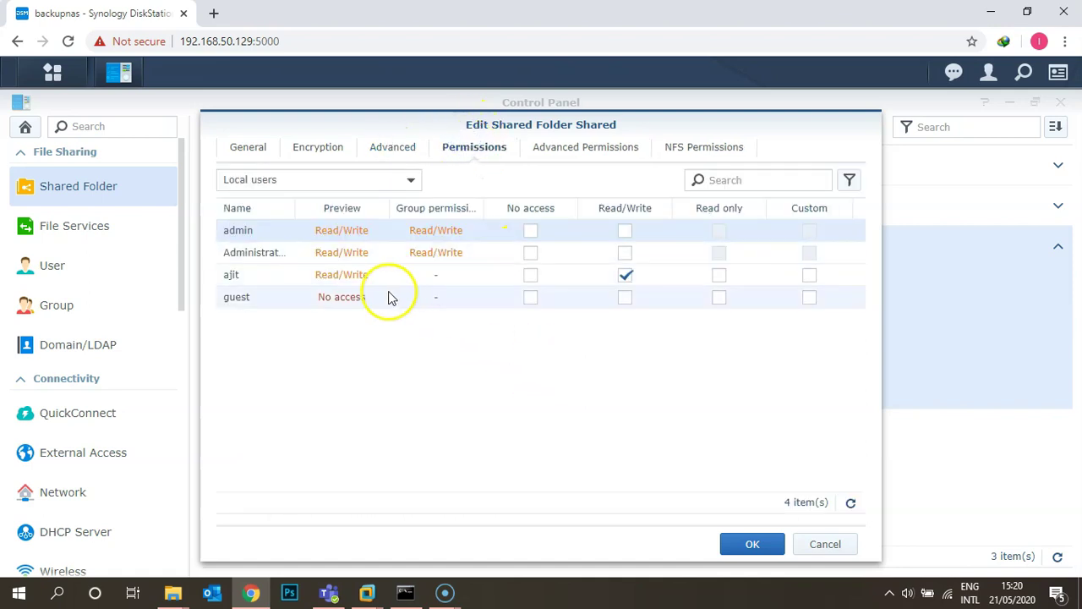
Step: Review Shared's local group permissions: administrators Read/Write, http and users No access
{"action": "left_click", "coordinate": [314, 187]}
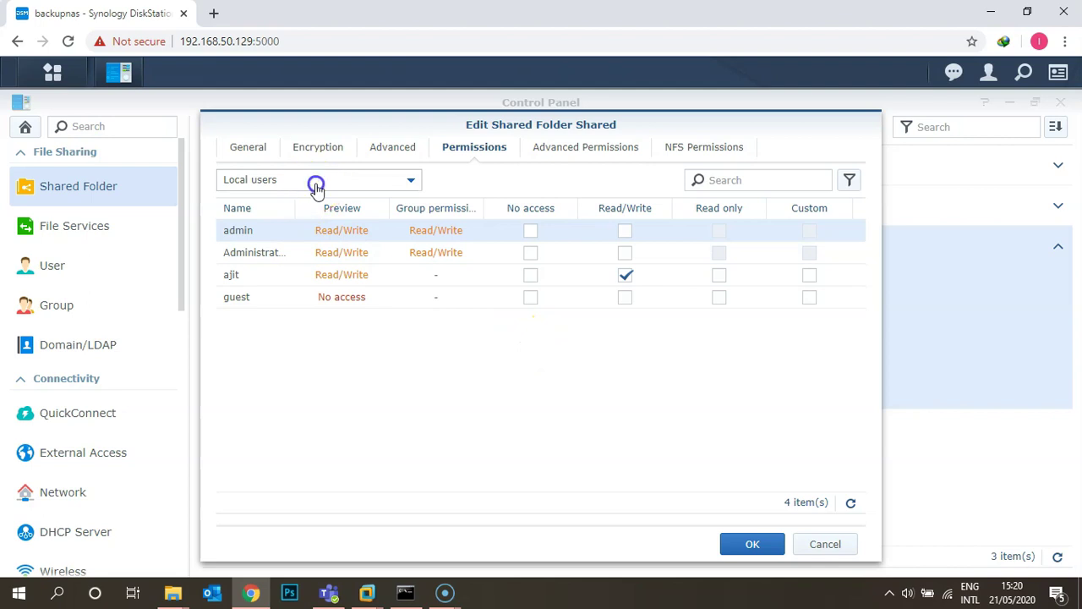
{"action": "left_click", "coordinate": [294, 256]}
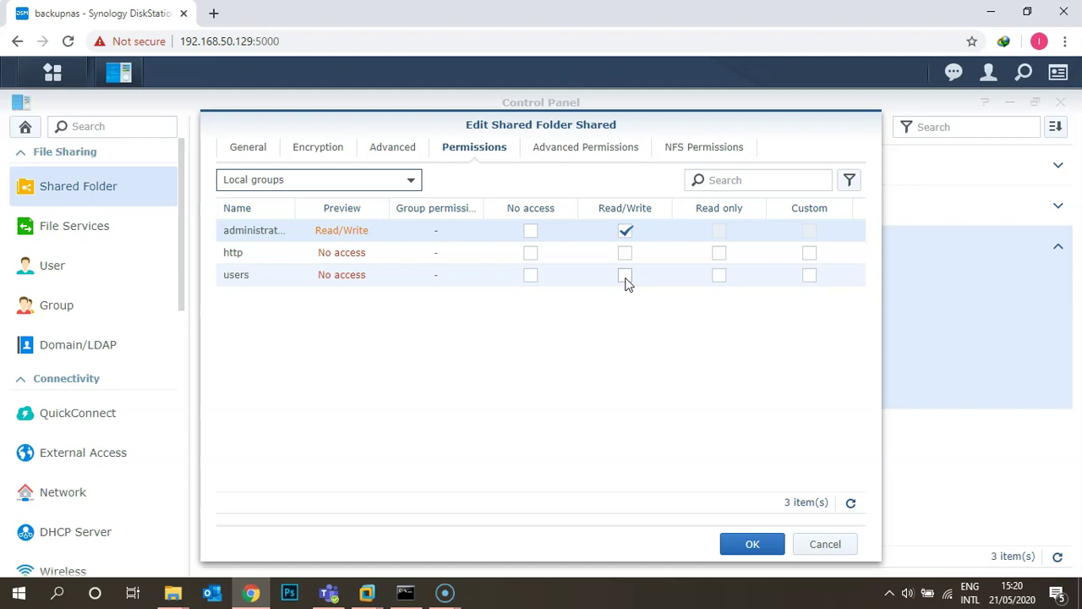
{"action": "left_click", "coordinate": [613, 337]}
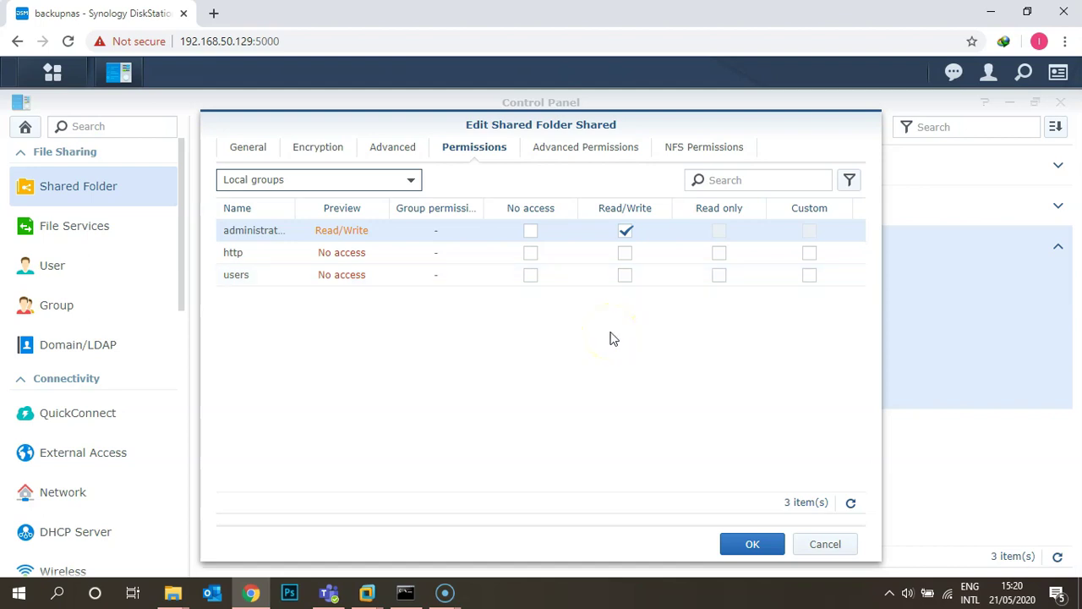
{"action": "left_click", "coordinate": [574, 149]}
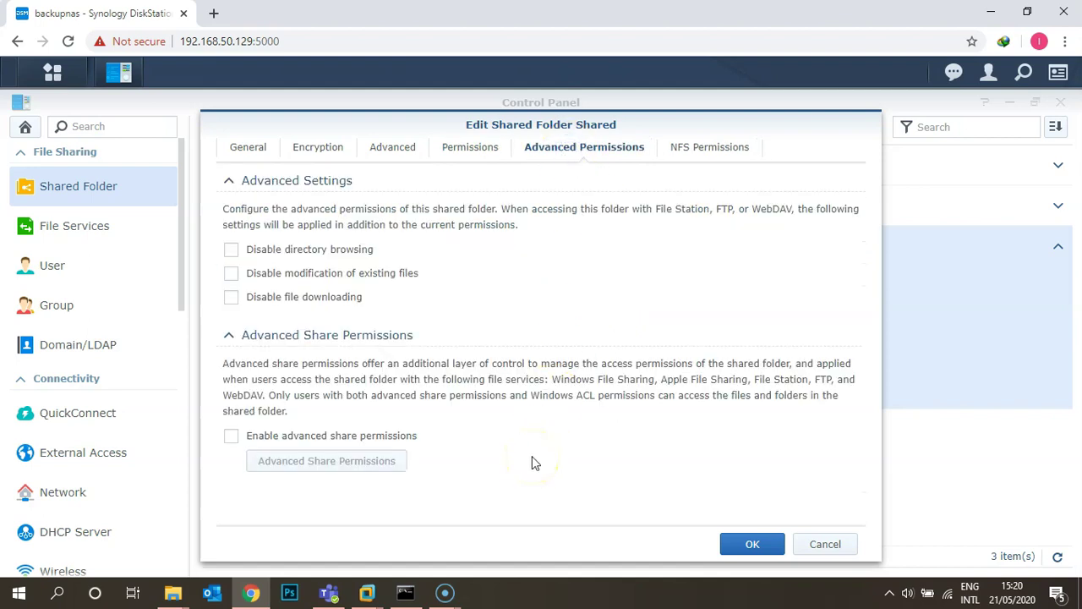